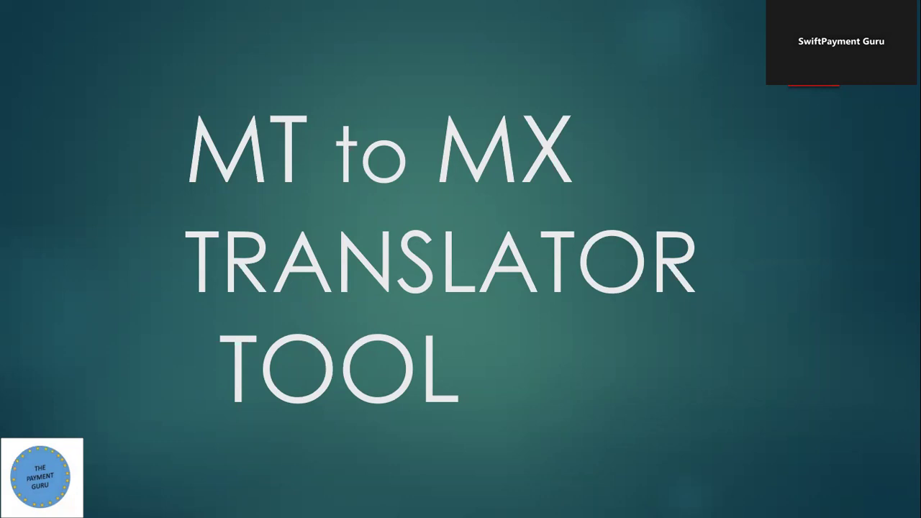
Open the window switcher over the MT to MX Translator Tool slideshow.
key(alt+Tab)
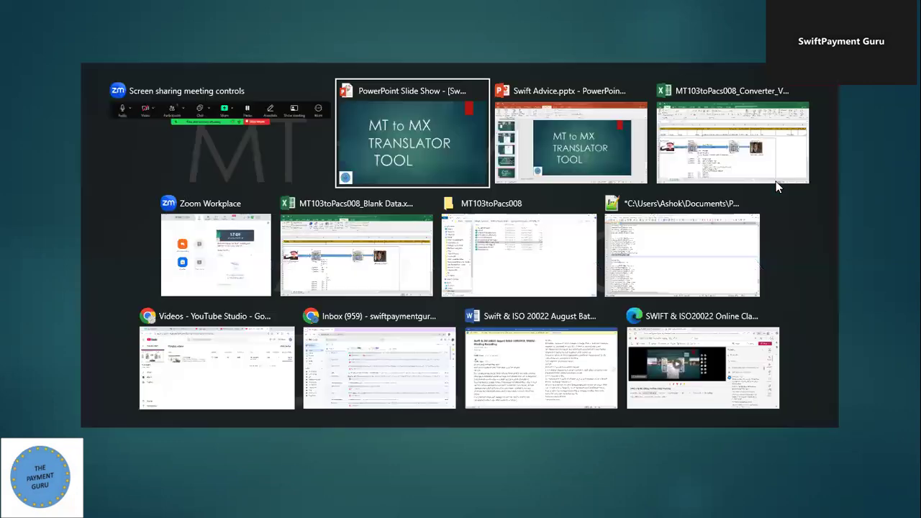
Bring the MT103toPacs008_Converter_VF workbook forward to review its sample MT103 fields and diagram.
key(Tab)
key(Tab)
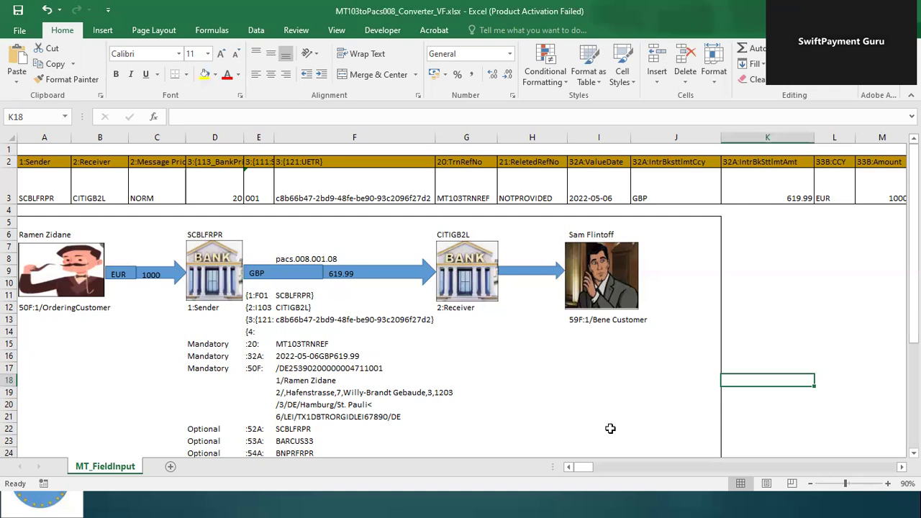
key(alt+Tab)
key(alt+Tab)
Switch to the MT103toPacs008_Blank Data workbook and scroll through its empty template.
click(386, 257)
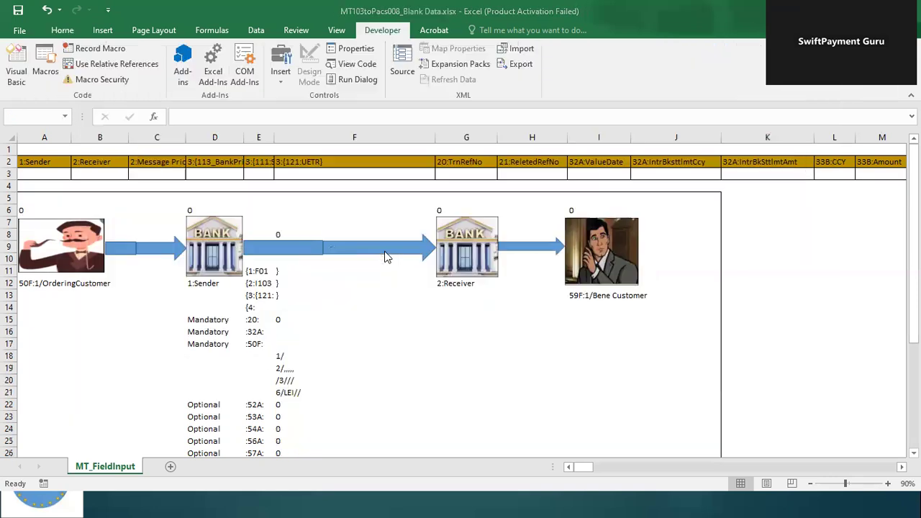
key(alt)
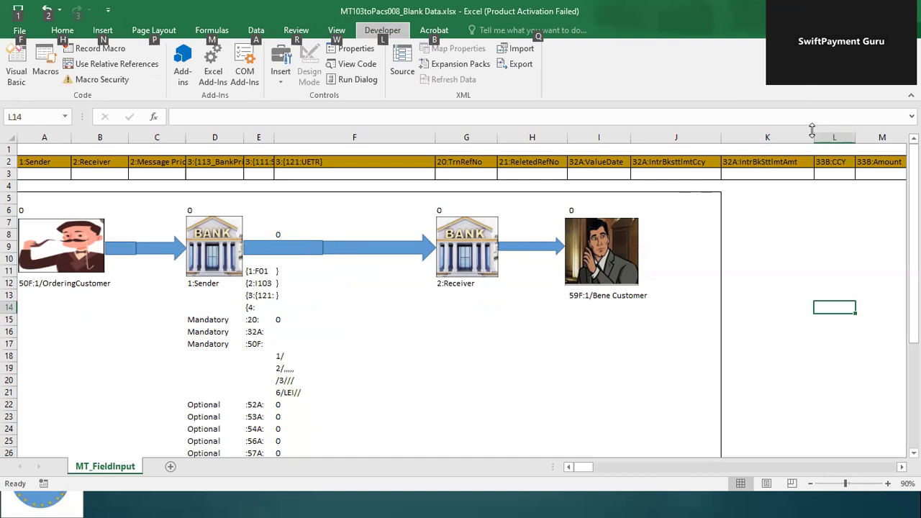
click(817, 239)
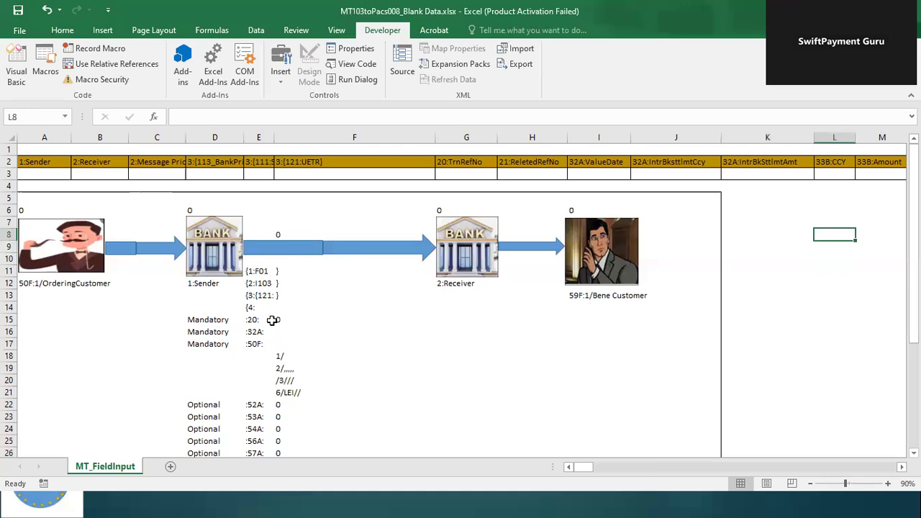
scroll(278, 384, down, 5)
scroll(280, 385, up, 2)
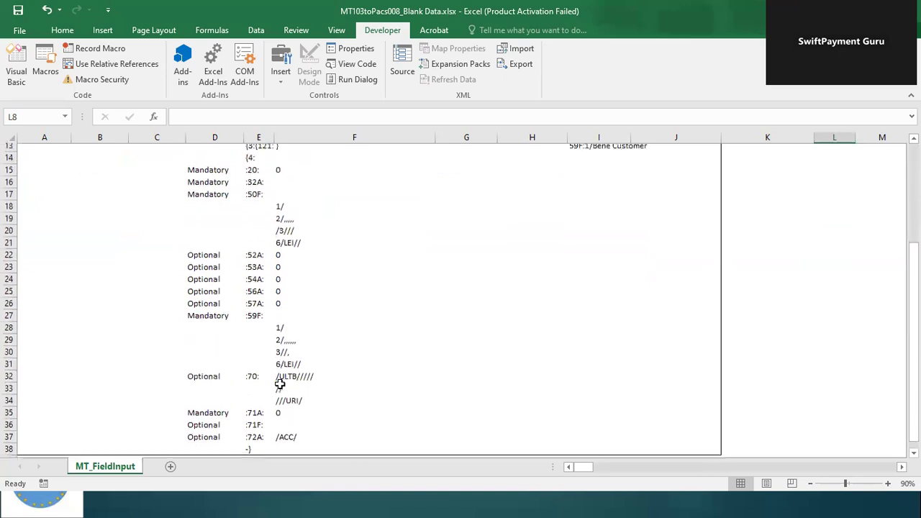
scroll(280, 384, up, 3)
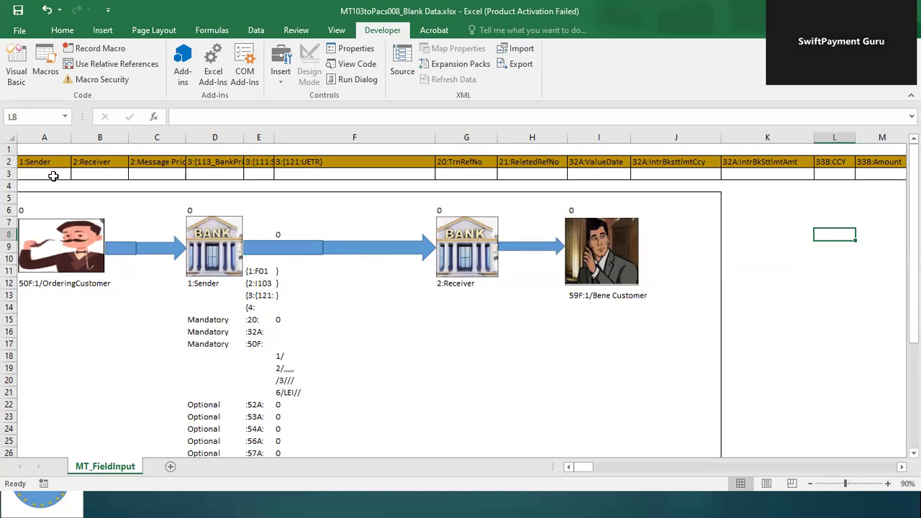
Enter the sender code SBININBB in cell A3.
click(53, 175)
double_click(54, 173)
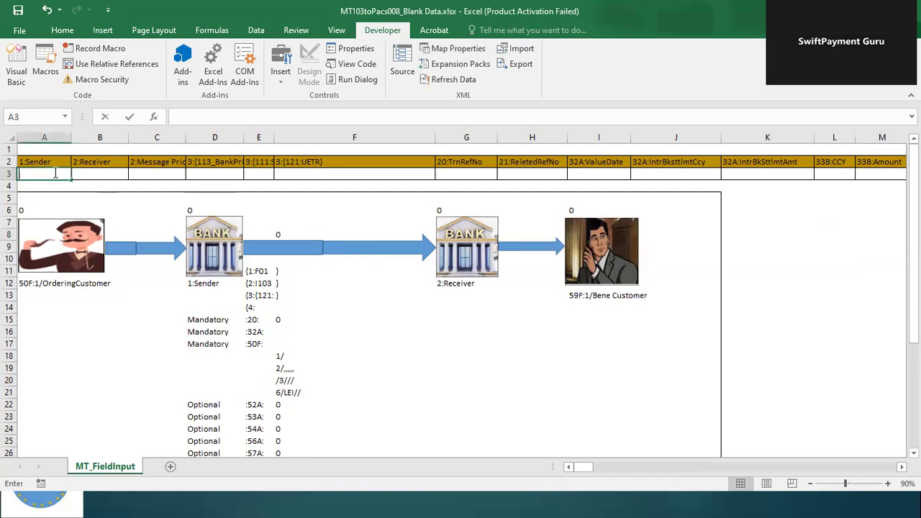
text(s)
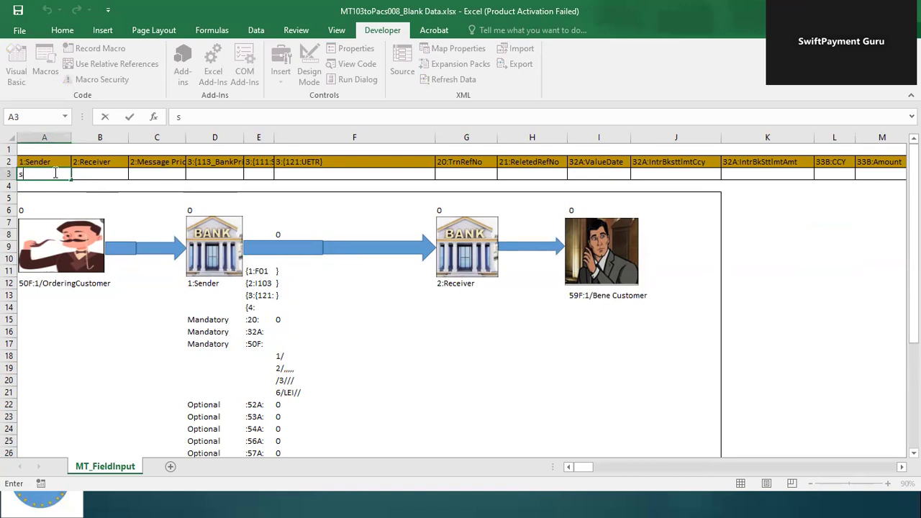
text(cbl)
key(BackSpace)
key(BackSpace)
key(BackSpace)
key(BackSpace)
text(SBININBB)
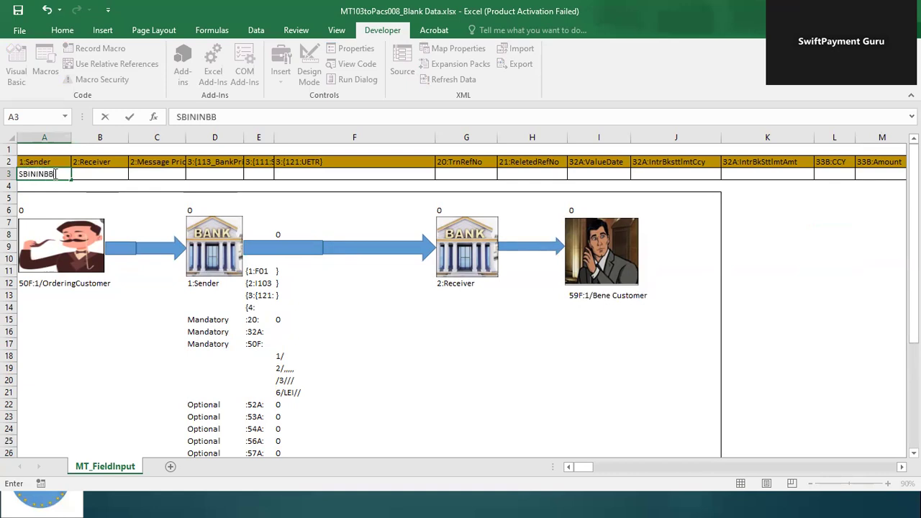
click(787, 295)
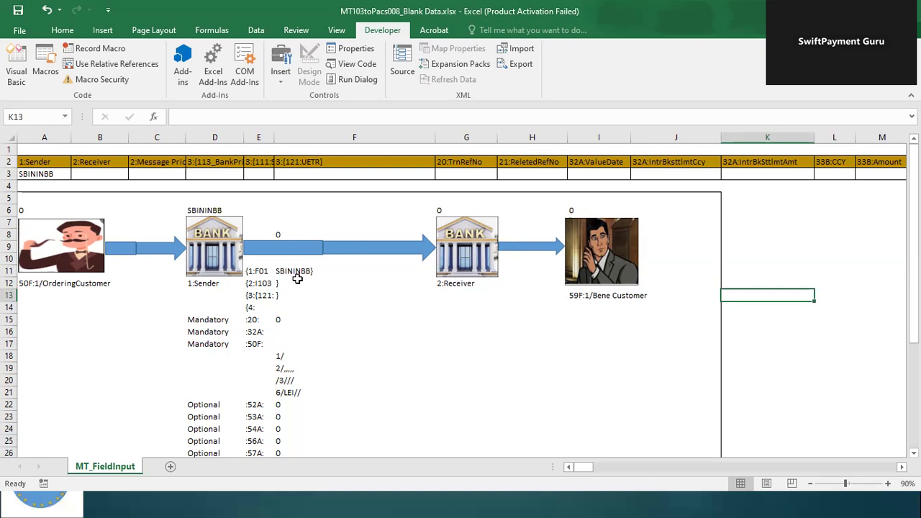
Enter receiver CITIUS33 in B3 and reference TRANSACTION12345 in G3.
click(104, 175)
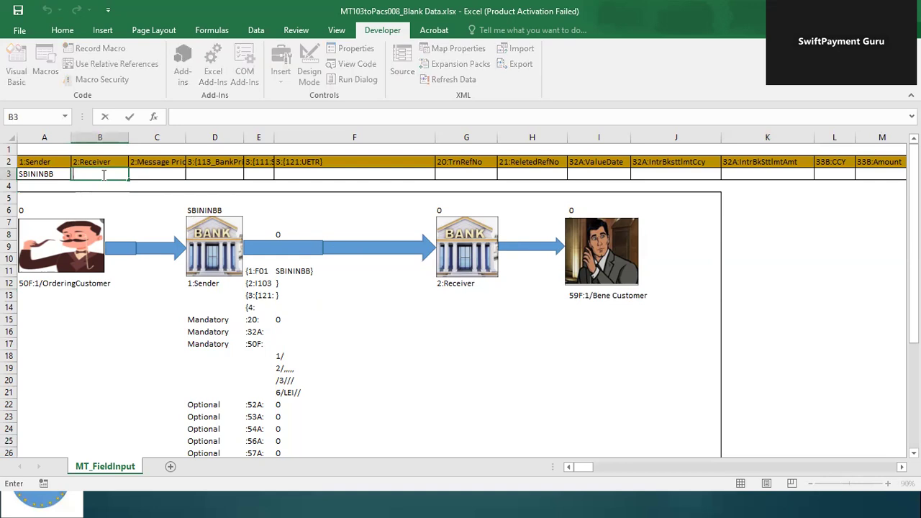
text(CITIUS33)
click(783, 268)
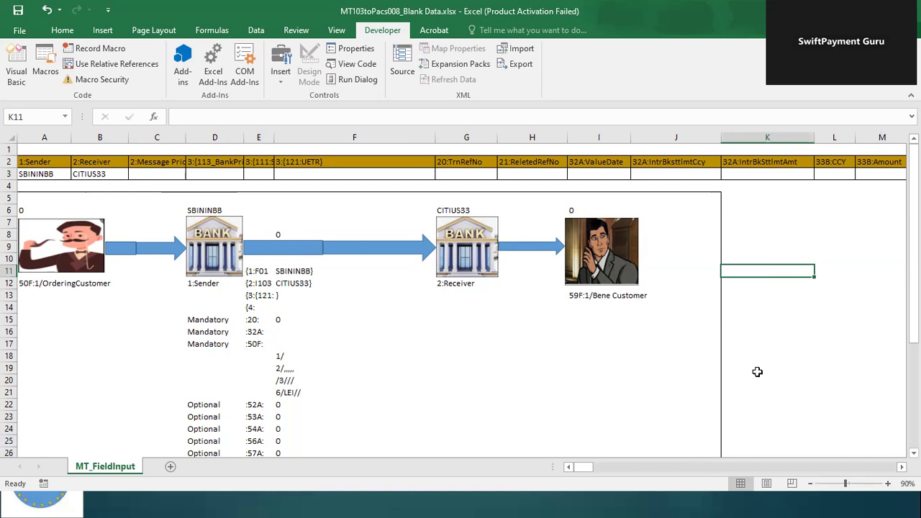
double_click(467, 175)
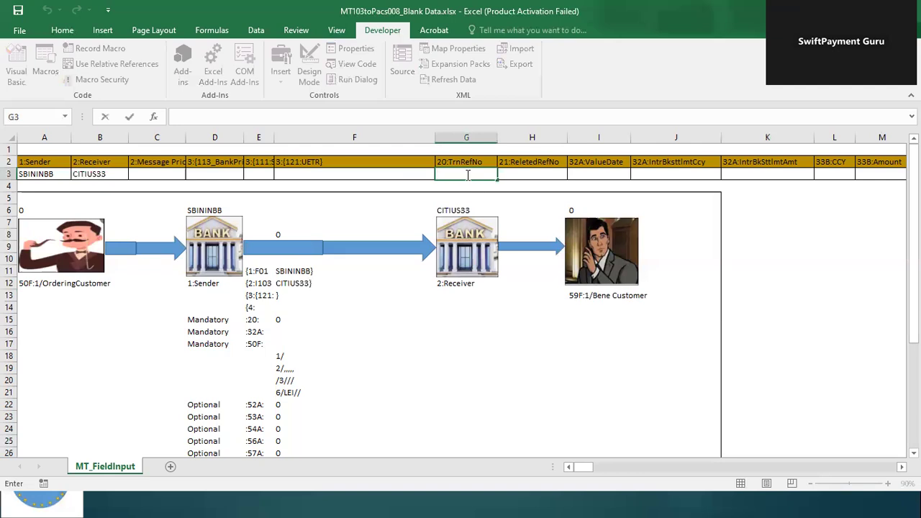
text(TRANSAC)
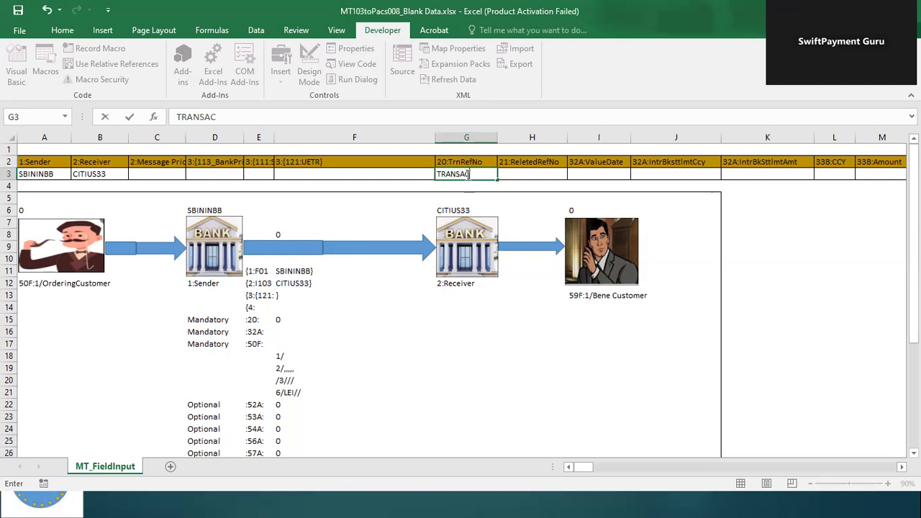
text(TION12345)
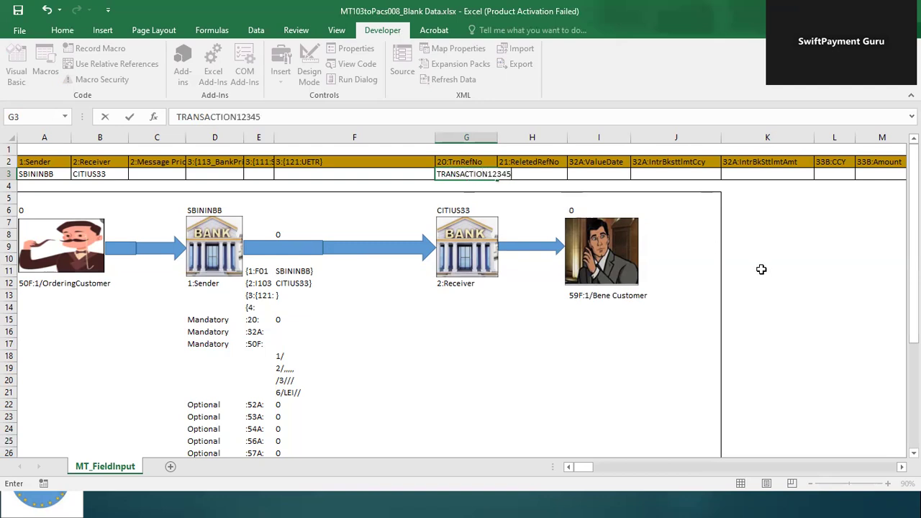
click(797, 271)
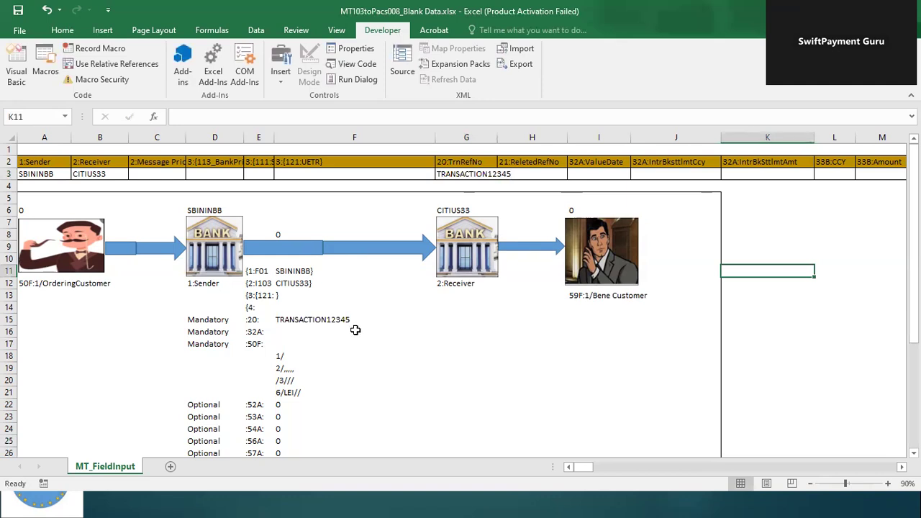
Return from the Blank Data workbook to the Converter_VF workbook with its sample MT103 data.
key(alt+Tab)
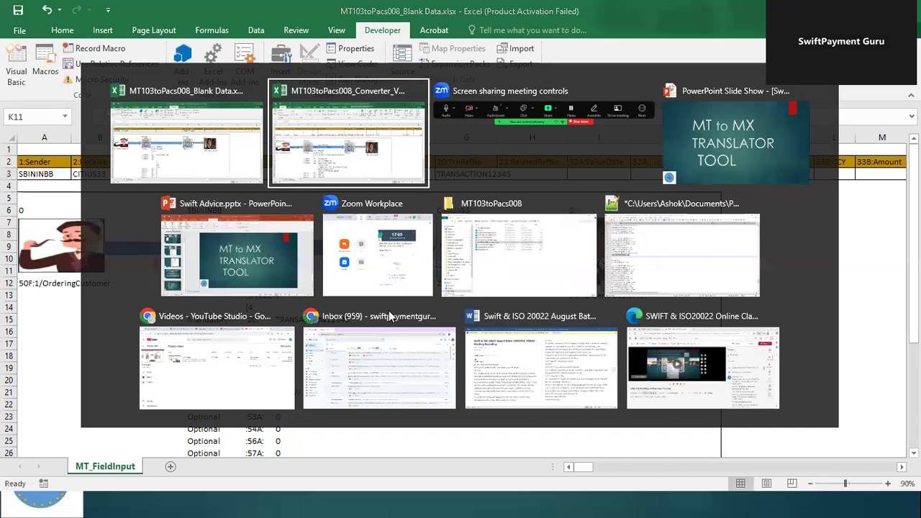
key(alt+Tab)
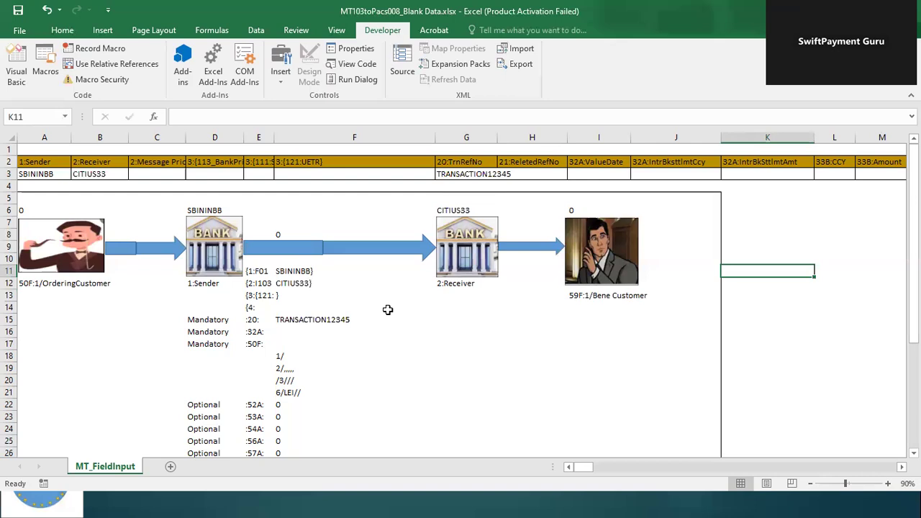
key(alt+Tab)
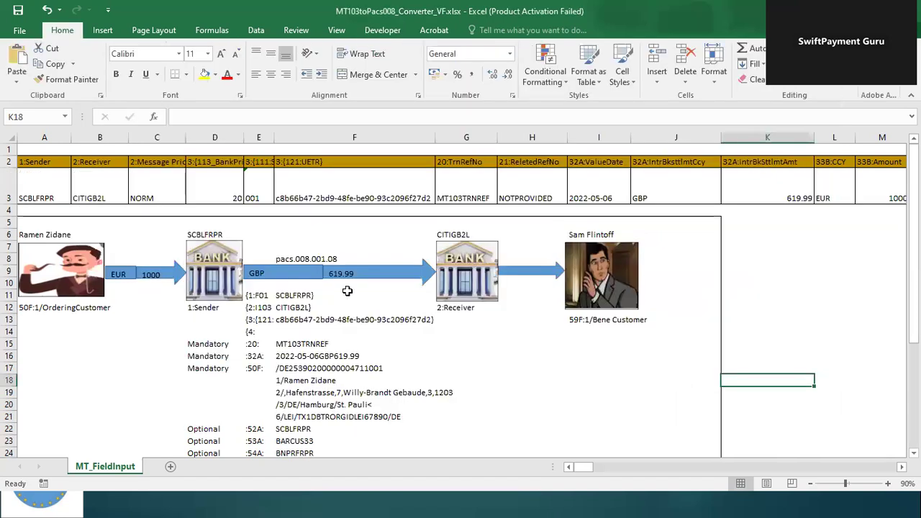
click(10, 191)
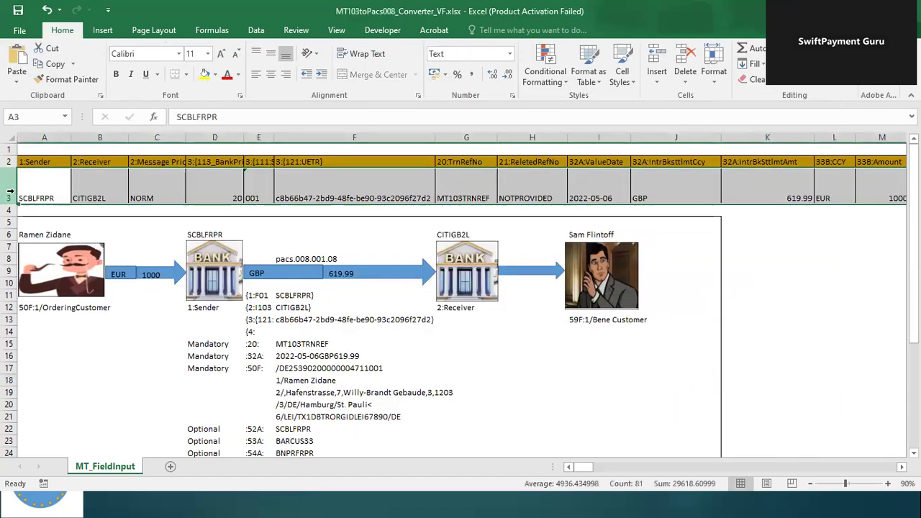
key(ctrl+c)
key(alt+Tab)
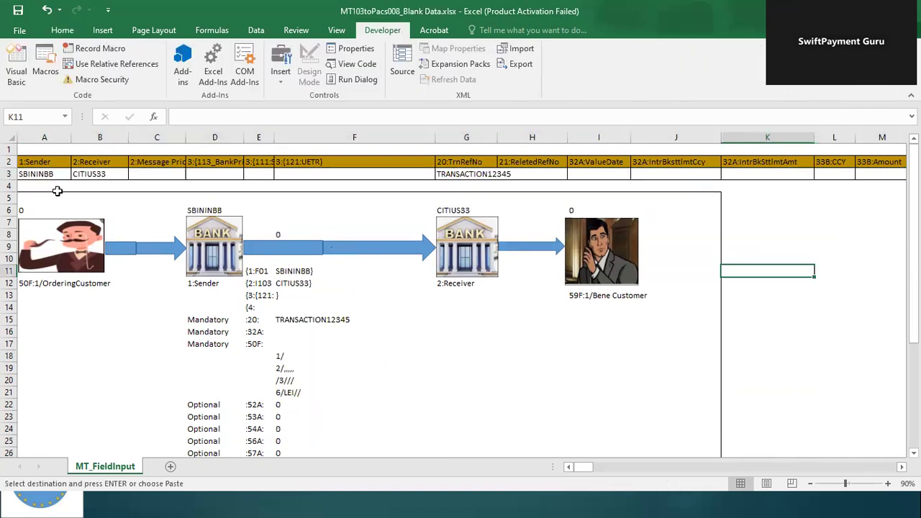
click(10, 174)
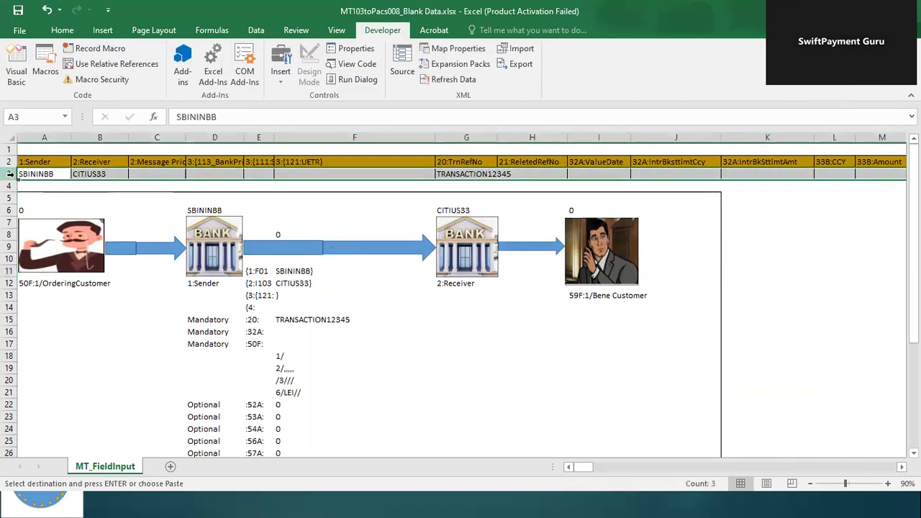
key(ctrl+v)
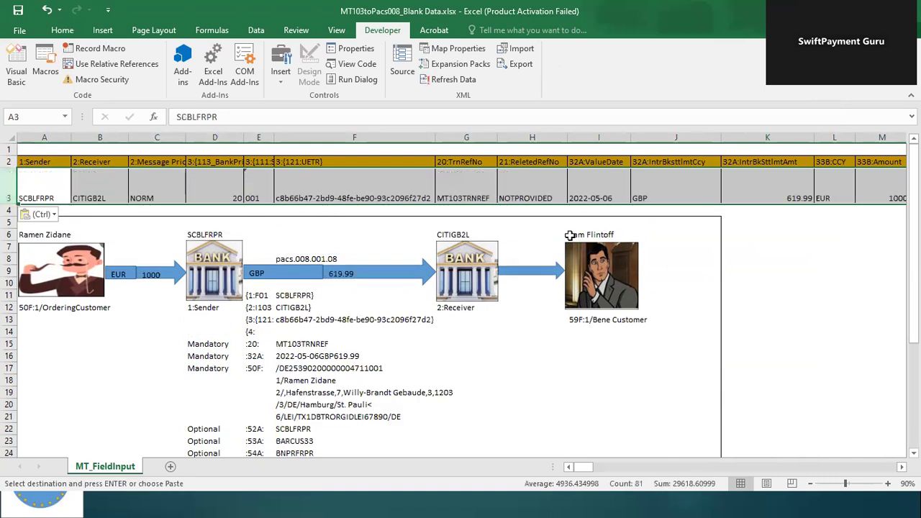
click(41, 185)
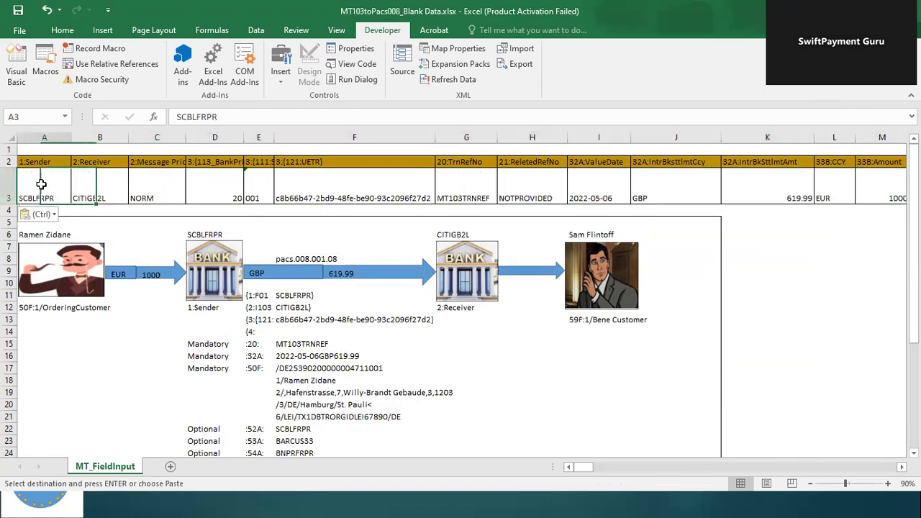
key(Right)
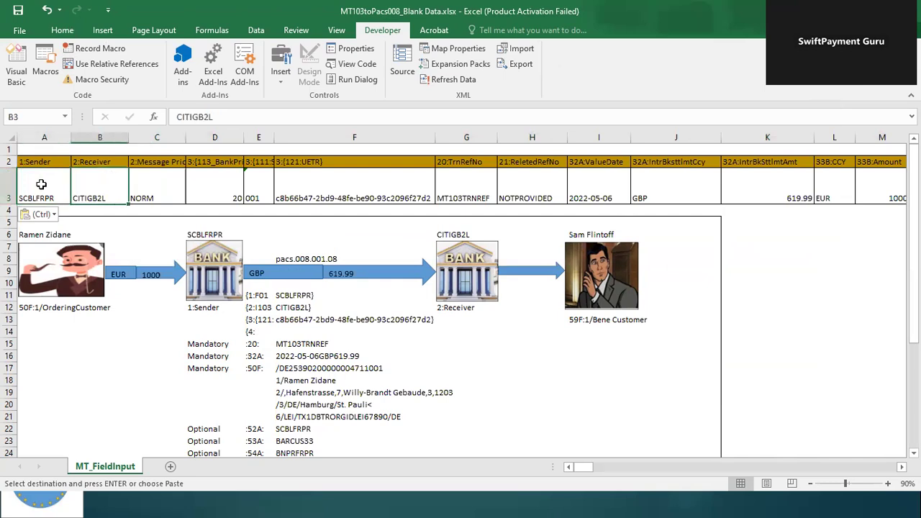
key(Right)
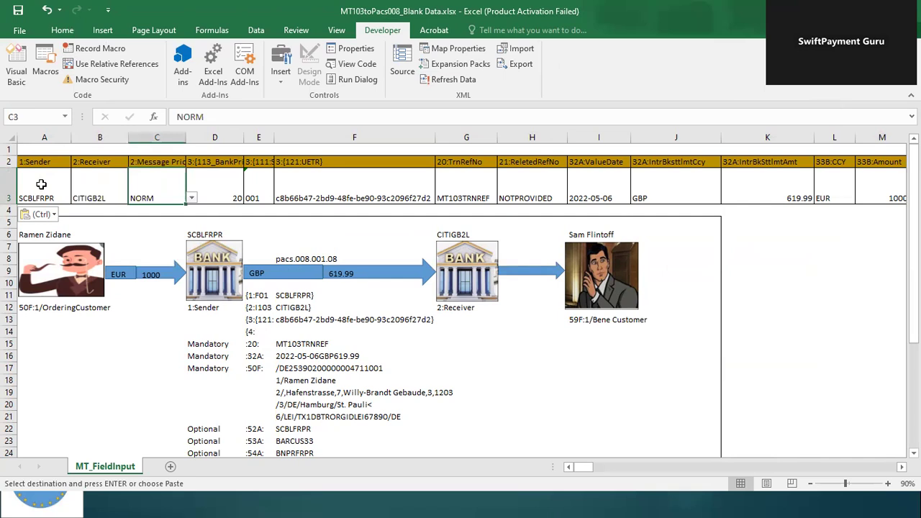
key(Right)
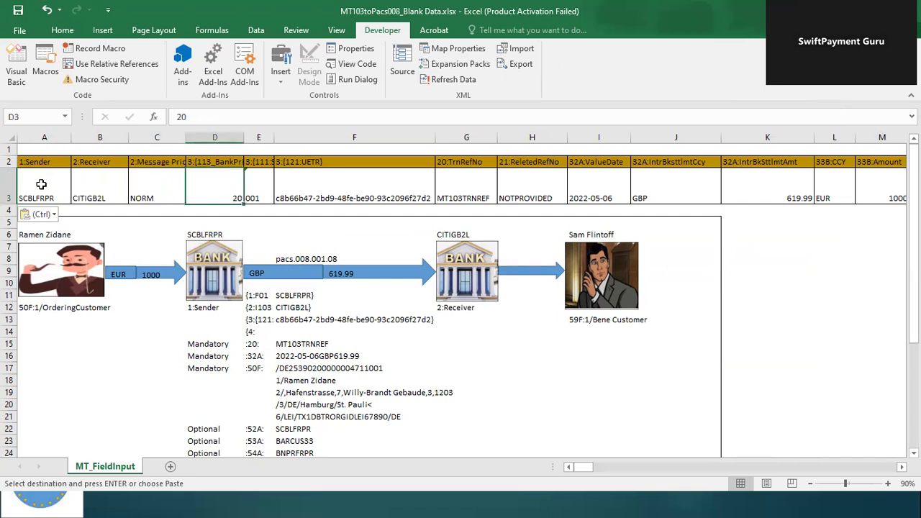
key(Right)
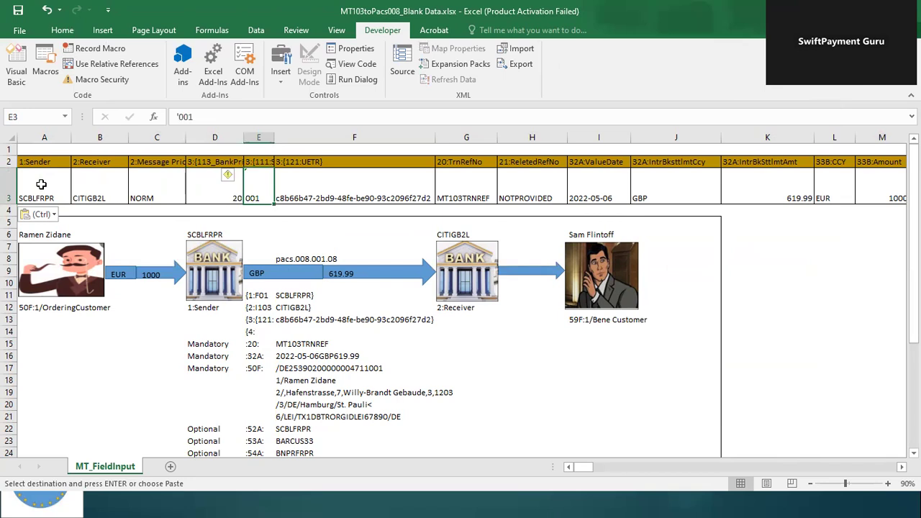
key(Right)
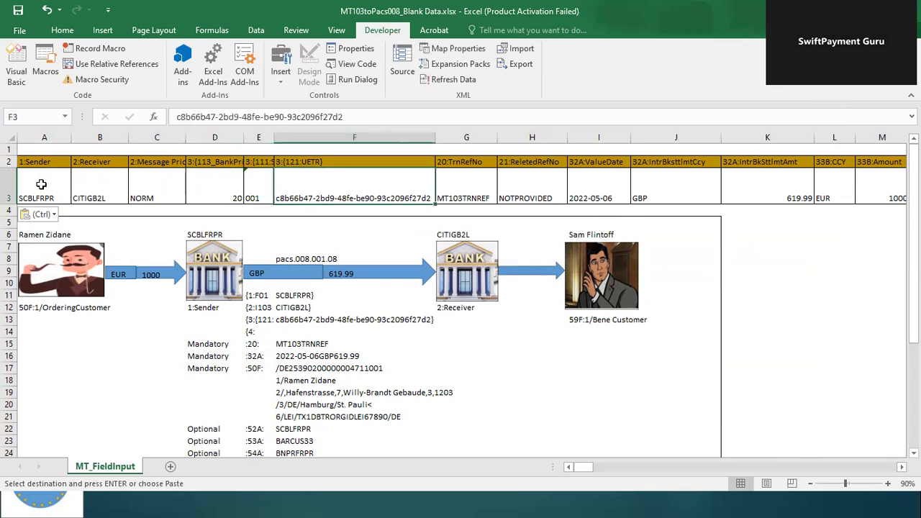
key(Right)
key(Right)
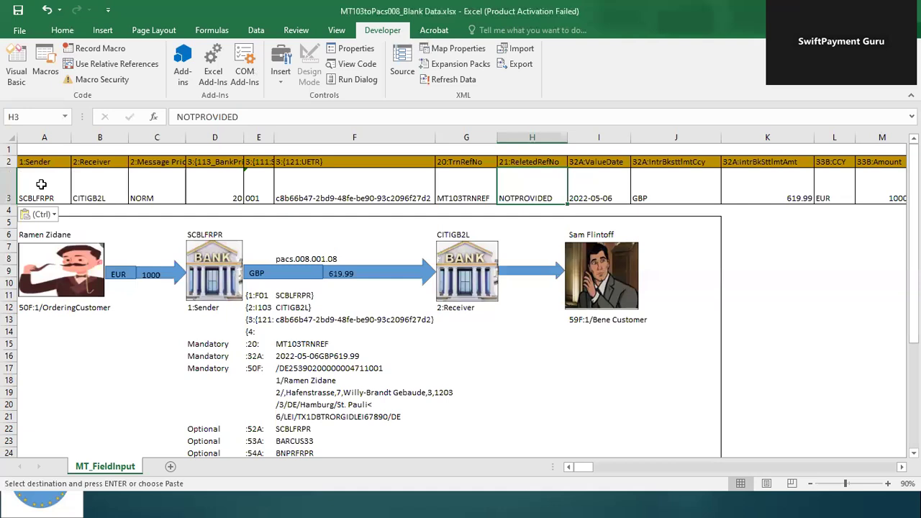
key(Right)
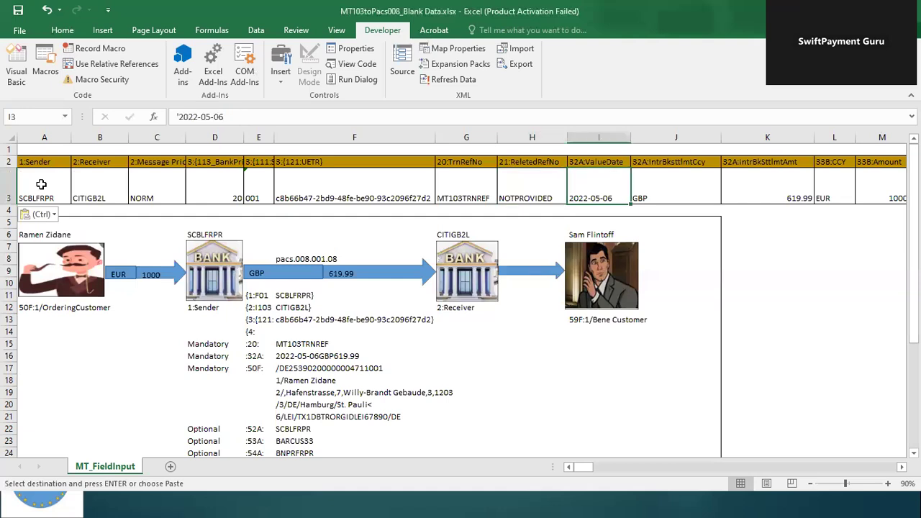
key(Right)
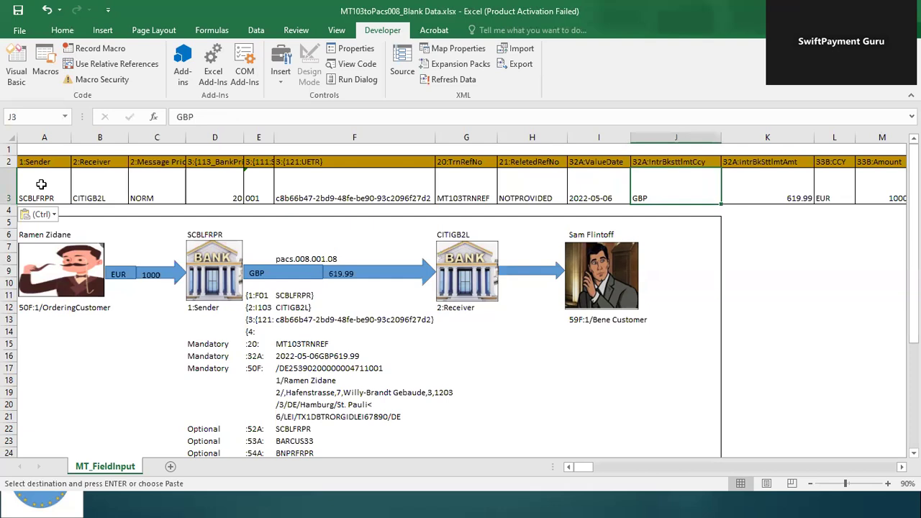
key(Right)
key(Right)
key(Right)
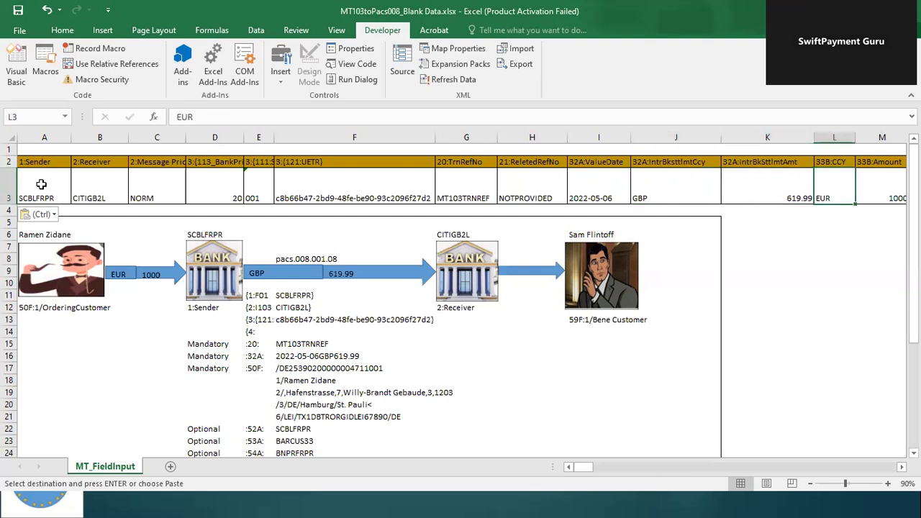
key(Right)
key(Right)
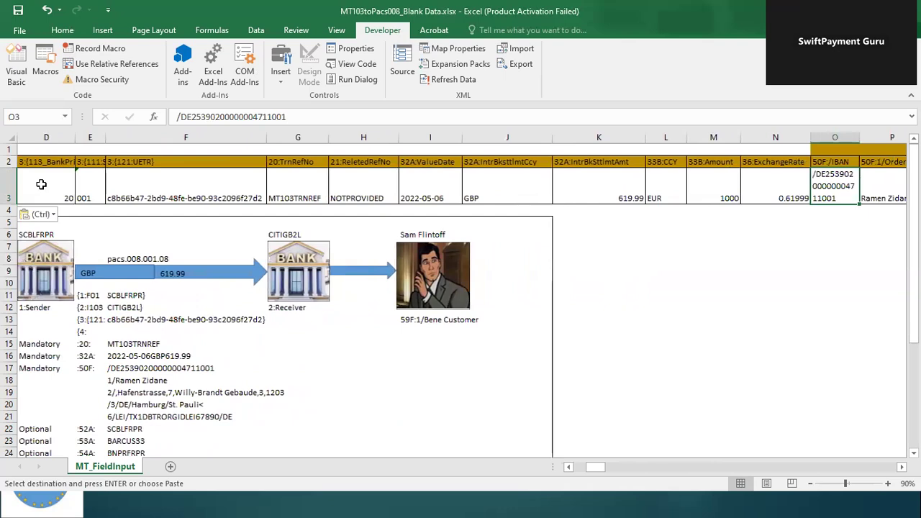
key(Right)
key(Right)
key(Right)
key(Right)
key(Right)
key(Right)
key(Right)
key(Right)
key(Right)
key(Right)
key(Right)
key(Right)
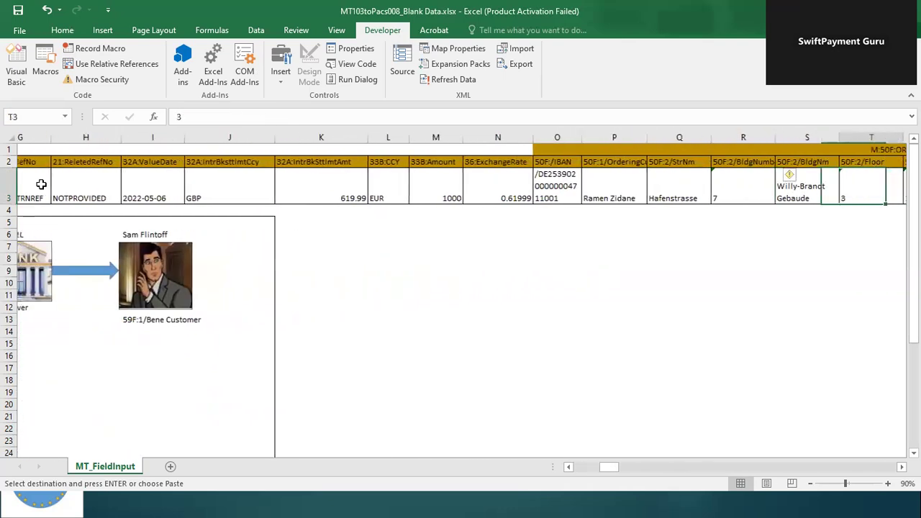
key(Right)
key(Right)
key(Right)
key(Right)
key(Right)
key(Right)
key(Right)
key(Right)
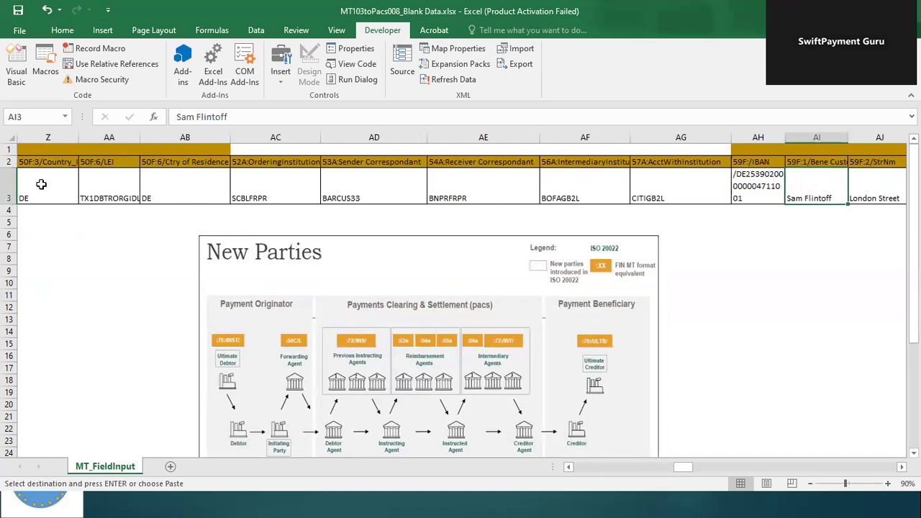
key(Right)
key(Right)
key(Right)
key(Right)
key(Right)
key(Right)
key(Right)
key(Right)
key(Right)
key(Right)
key(Right)
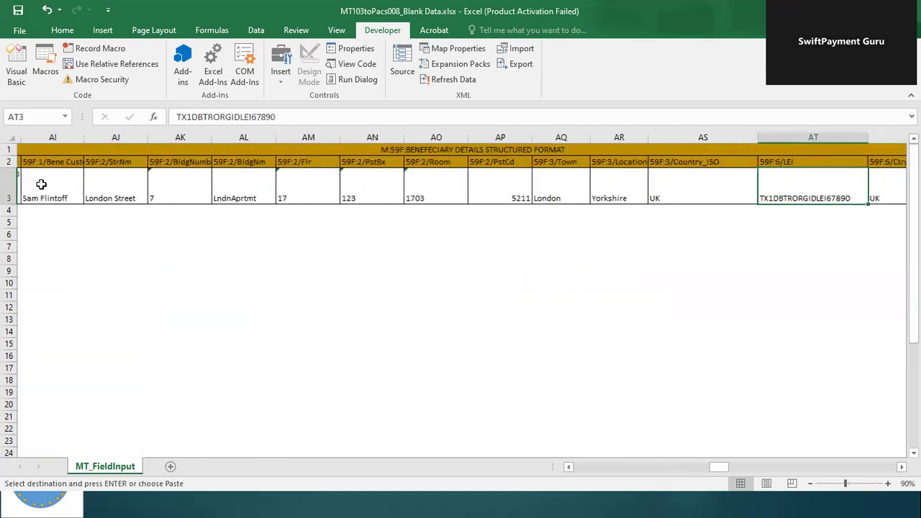
key(Right)
key(Right)
key(Right)
key(Right)
key(Right)
key(Right)
key(Right)
key(Right)
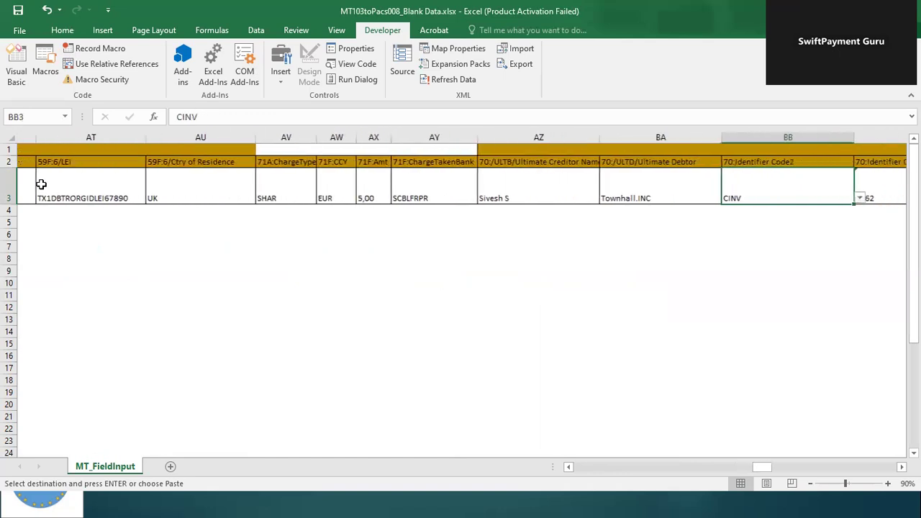
key(Right)
key(Right)
key(Right)
key(Right)
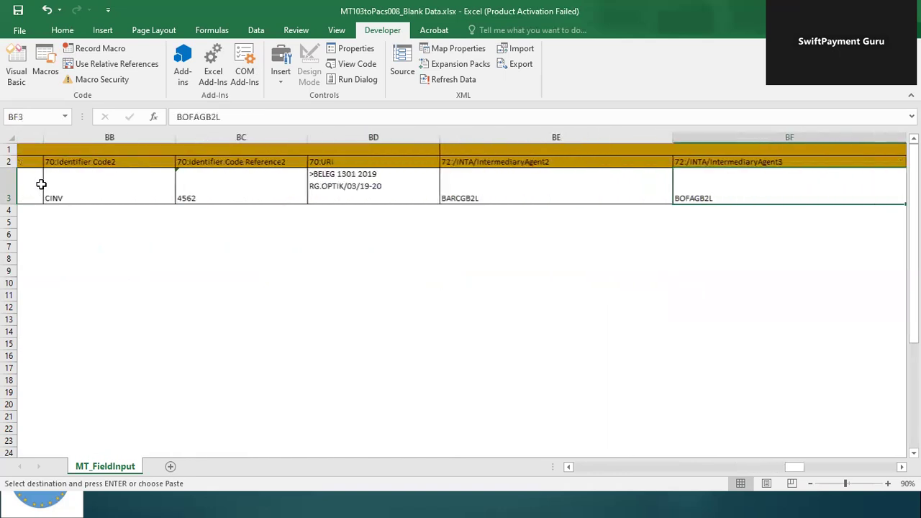
key(Right)
key(Right)
key(Right)
key(Right)
key(Right)
key(Right)
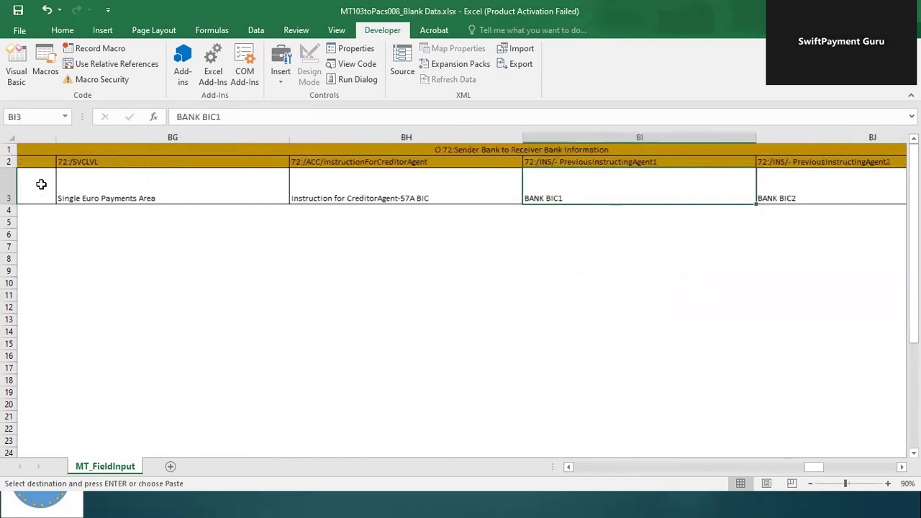
key(Right)
key(Right)
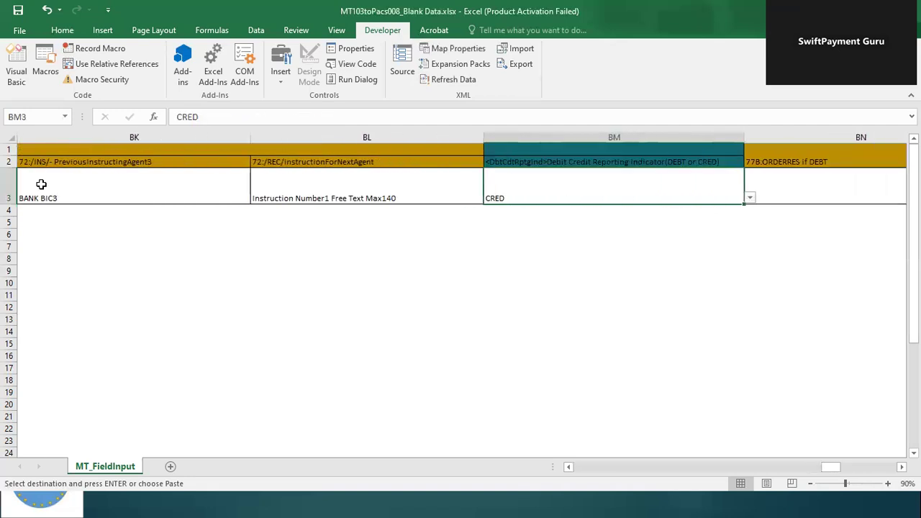
key(Left)
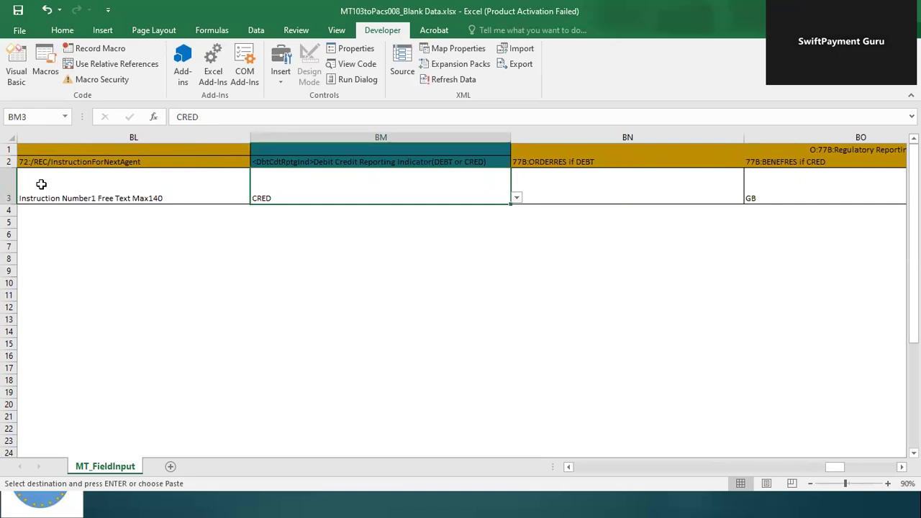
key(Up)
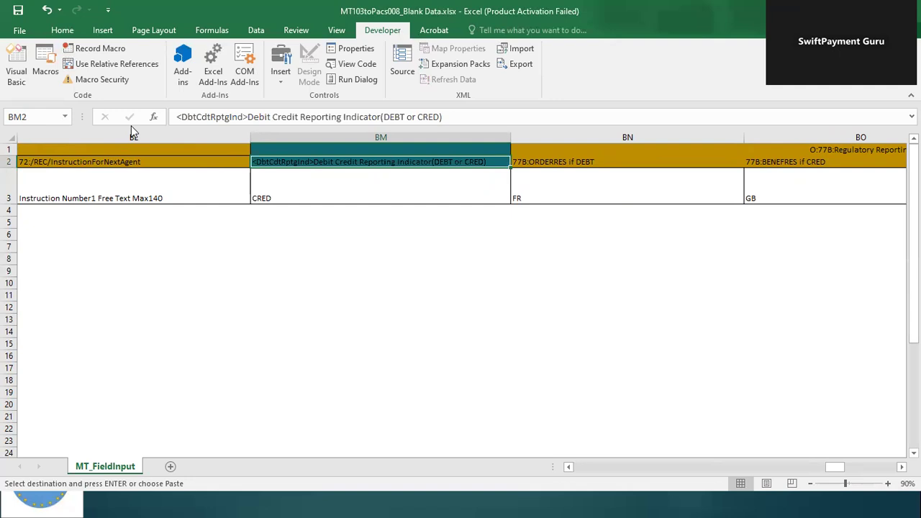
click(414, 195)
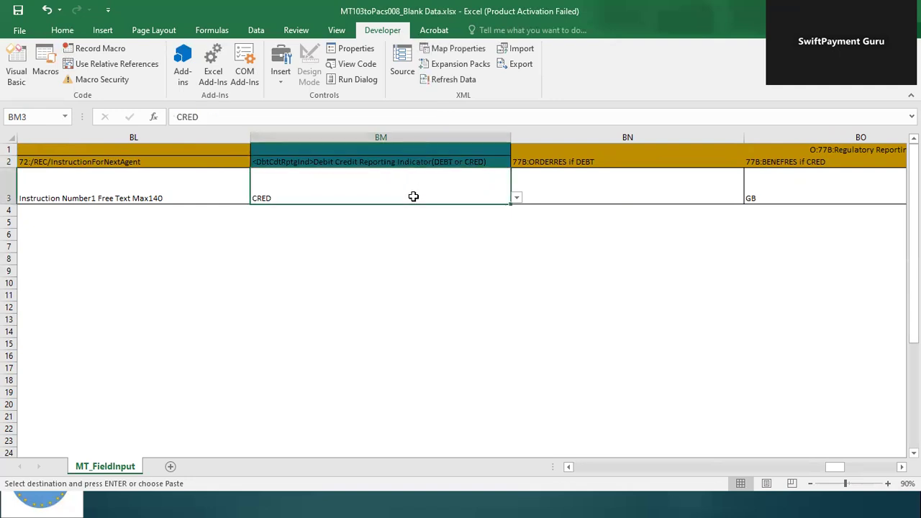
key(Up)
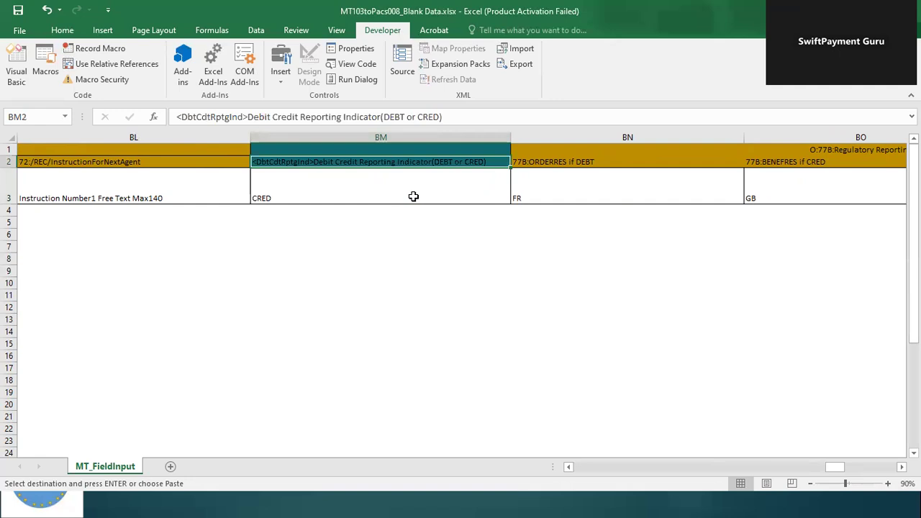
key(Right)
key(Right)
key(Right)
key(Right)
key(Right)
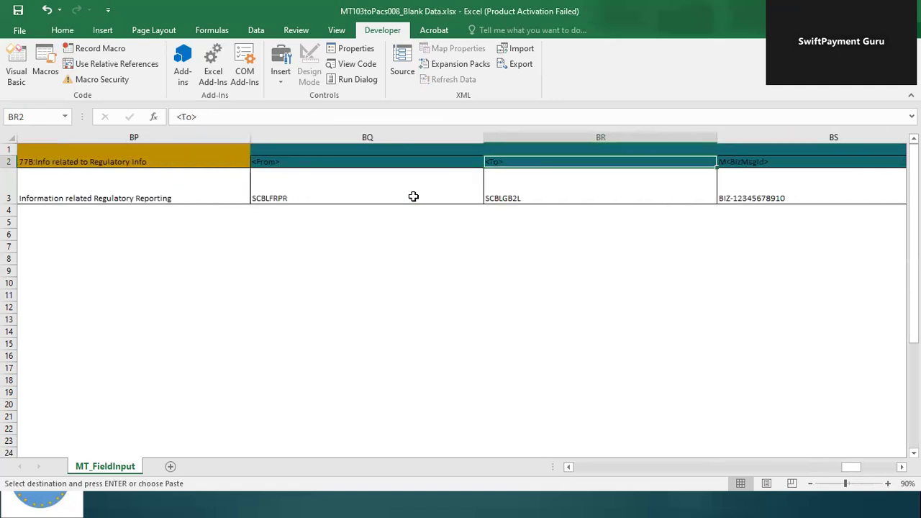
key(Right)
key(Right)
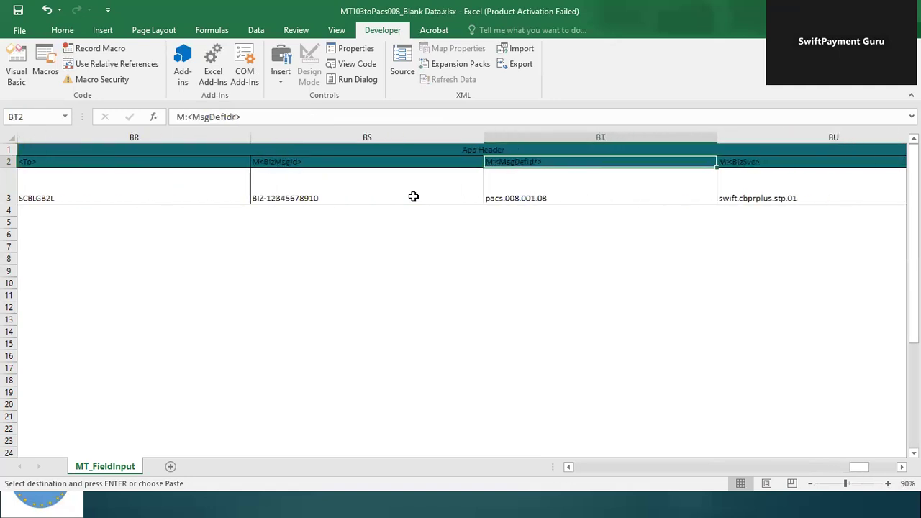
key(Right)
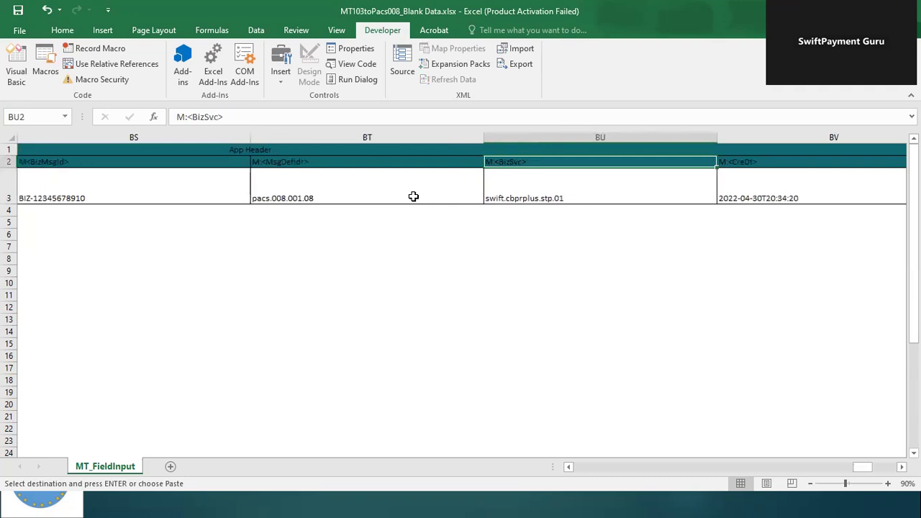
key(Right)
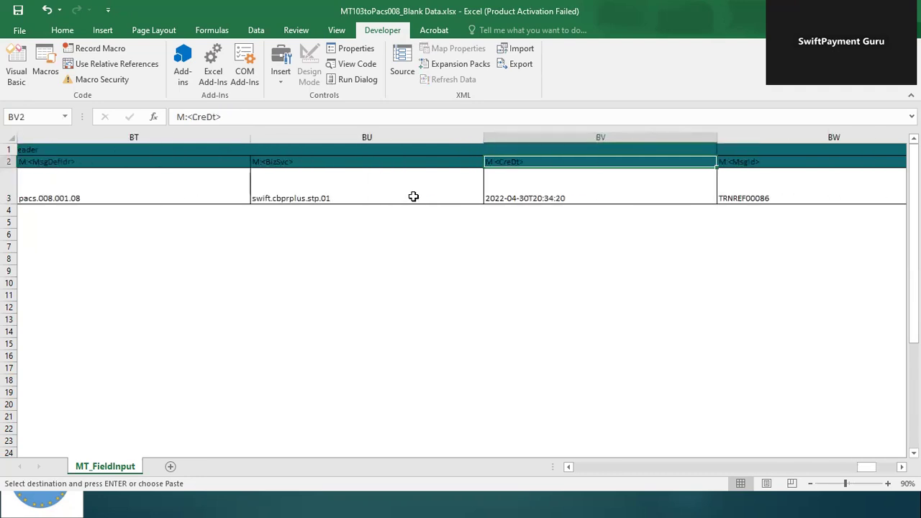
key(Right)
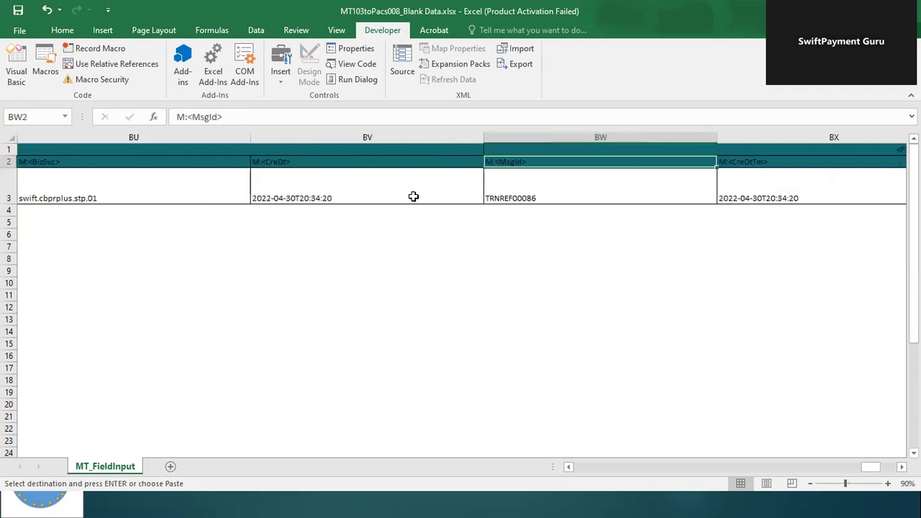
key(Right)
key(Right)
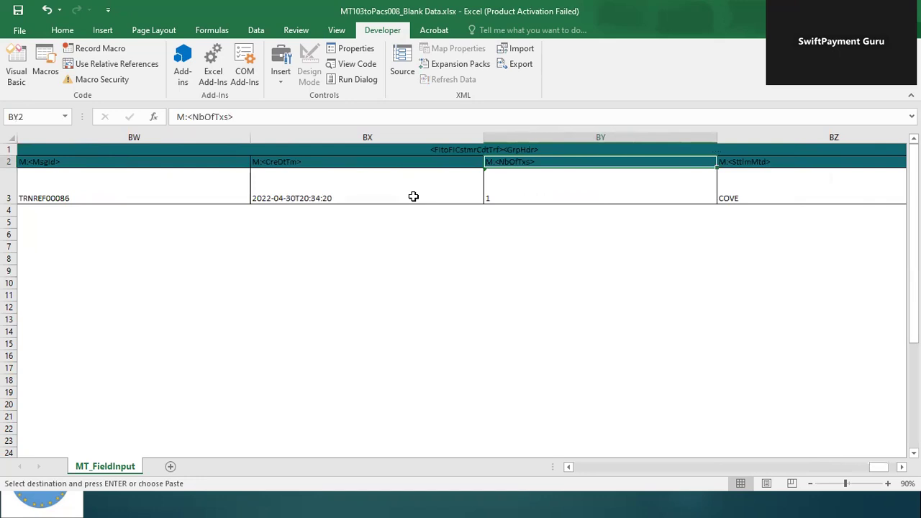
key(Right)
key(Right)
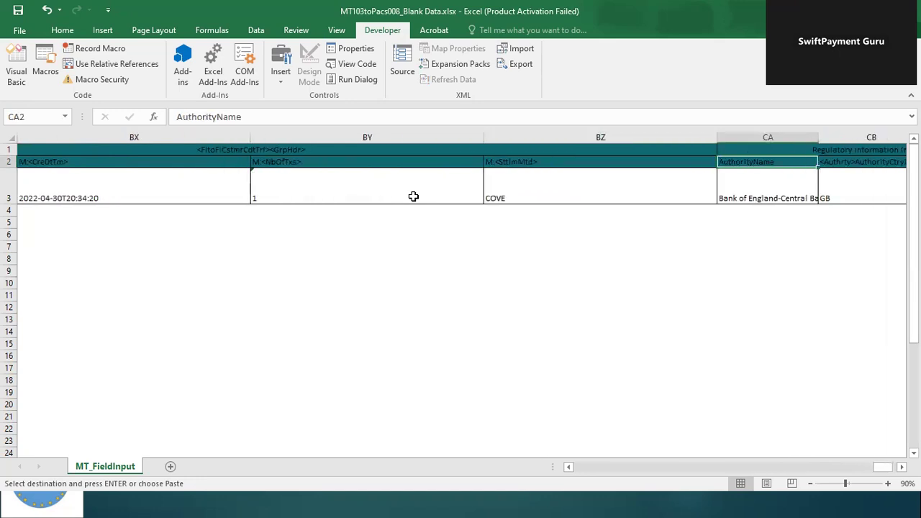
key(Right)
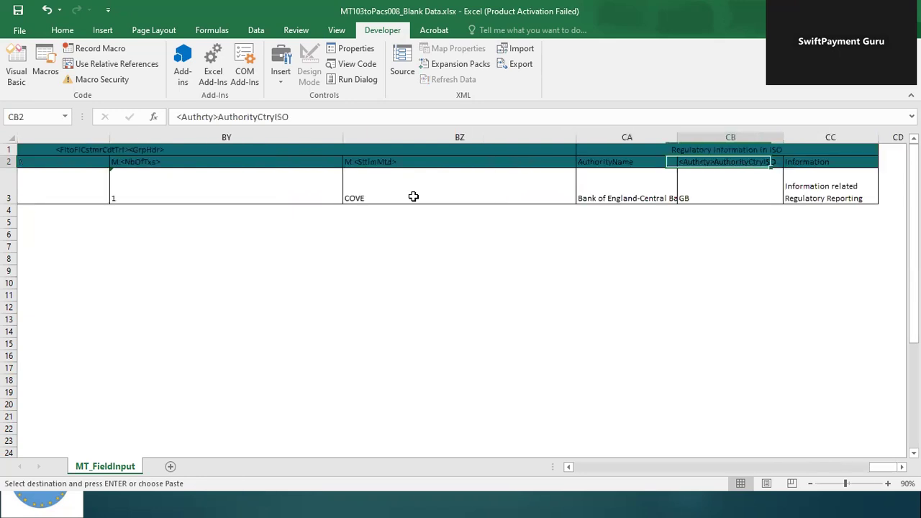
key(Right)
key(Left)
key(Left)
key(Left)
key(Left)
key(Left)
key(Left)
key(Left)
key(Left)
key(Left)
key(Left)
key(Left)
key(Left)
key(Left)
key(Left)
key(Left)
key(Left)
key(Left)
key(Left)
key(Left)
key(Left)
key(Left)
key(Left)
key(Left)
key(Left)
key(Left)
key(Left)
key(Left)
key(Left)
key(Left)
key(Left)
key(Left)
key(Left)
key(Left)
key(Left)
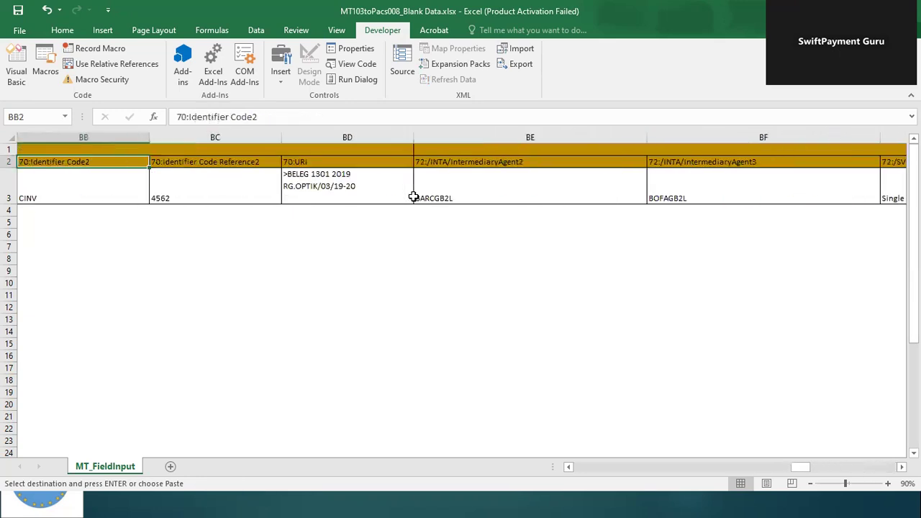
key(Left)
key(Left)
key(Left)
key(Left)
key(Left)
key(Left)
key(Left)
key(Left)
key(Left)
key(Left)
key(Left)
key(Left)
key(Left)
key(Left)
key(Left)
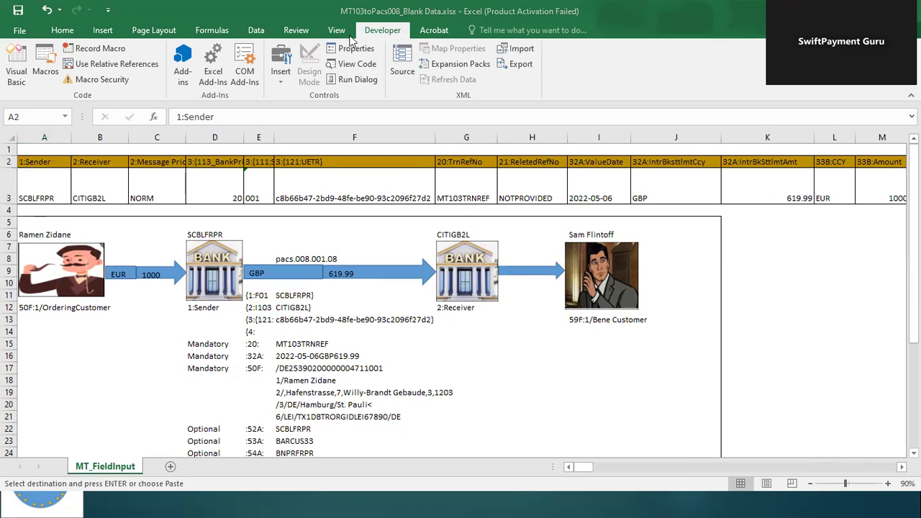
Export the mapped data as XML file M1STPACS008 into the Translated messages folder.
click(522, 64)
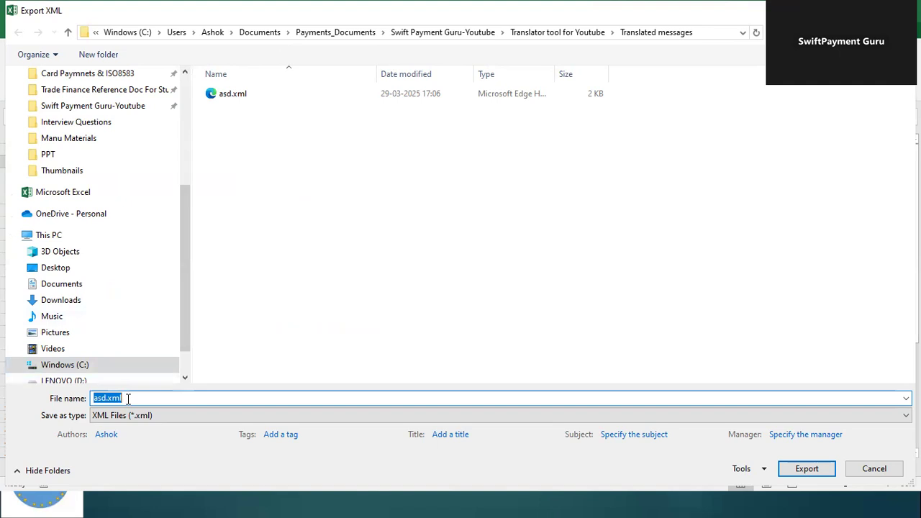
text(mY1STPACSS08)
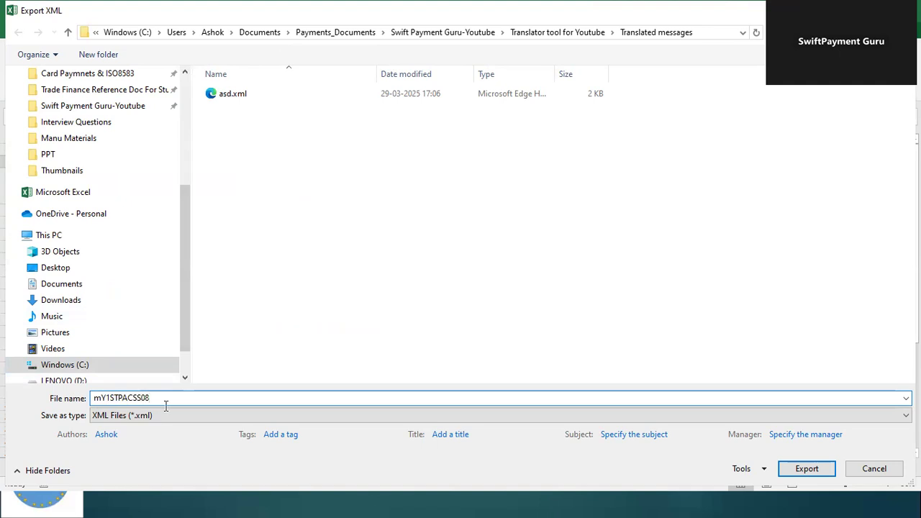
click(102, 397)
key(BackSpace)
text(M)
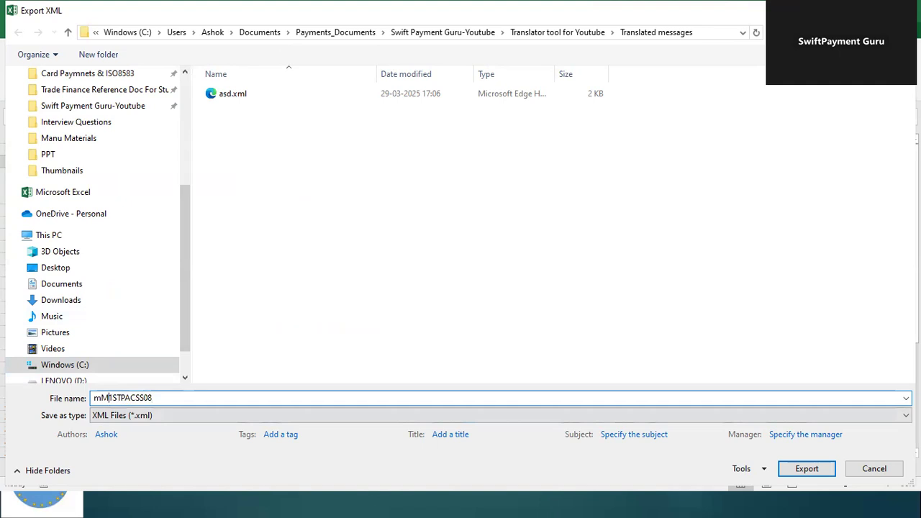
key(BackSpace)
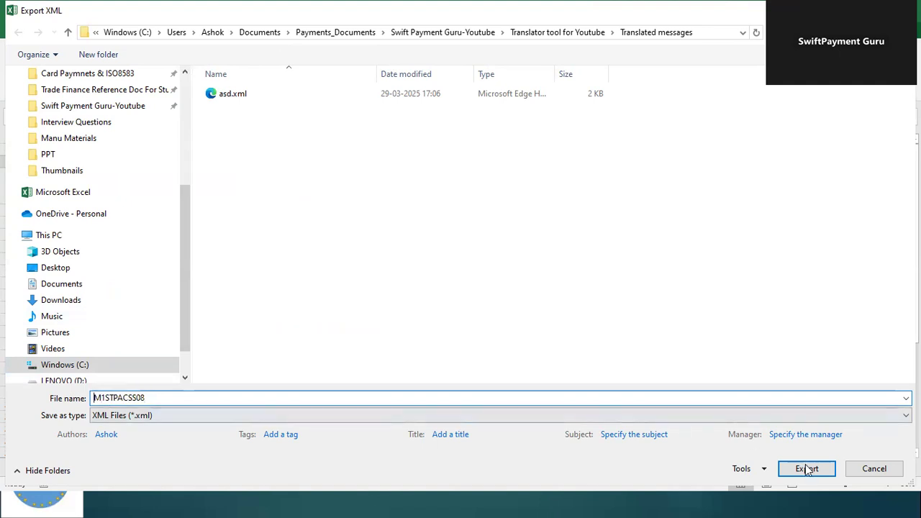
click(137, 394)
key(BackSpace)
text(0)
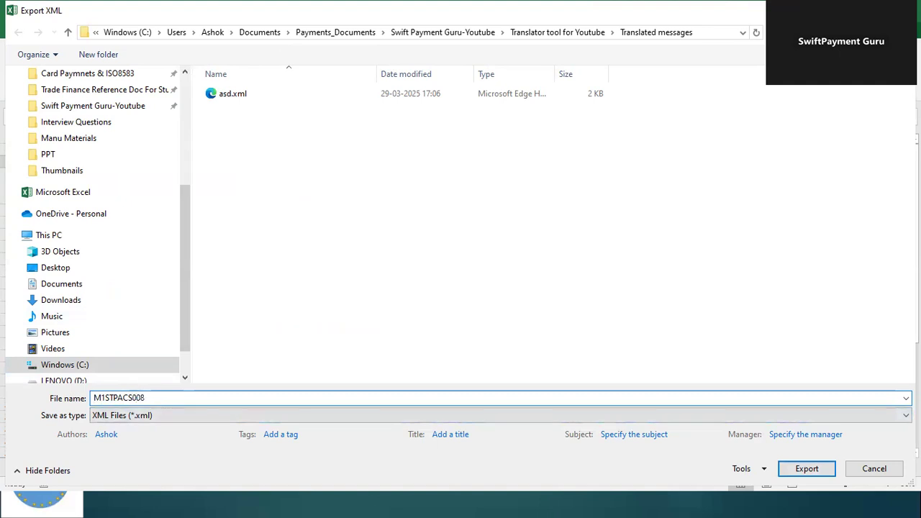
click(824, 472)
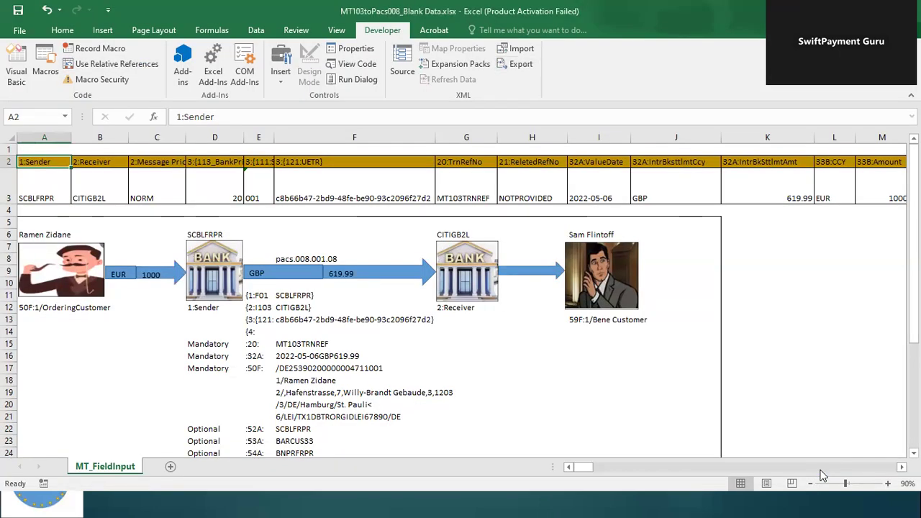
Open the Translated Messages folder in File Explorer to confirm M1STPACS008.xml was saved.
click(208, 503)
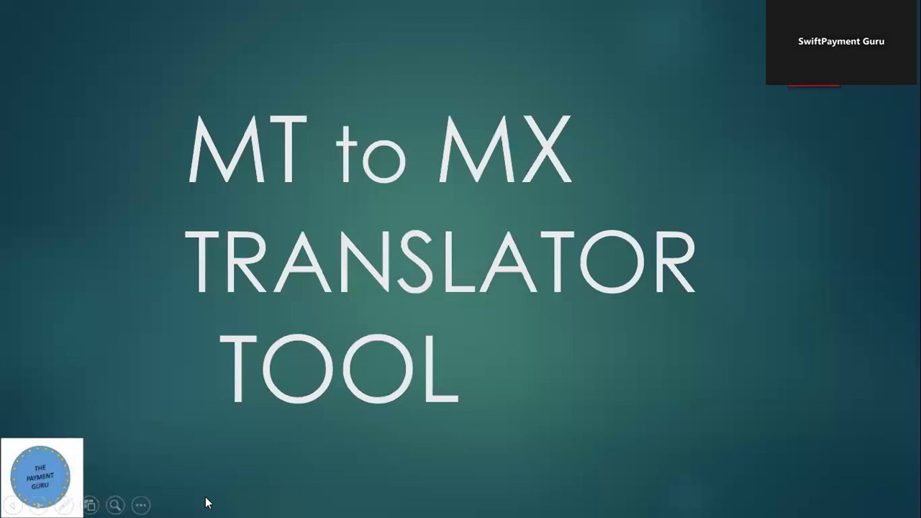
key(Escape)
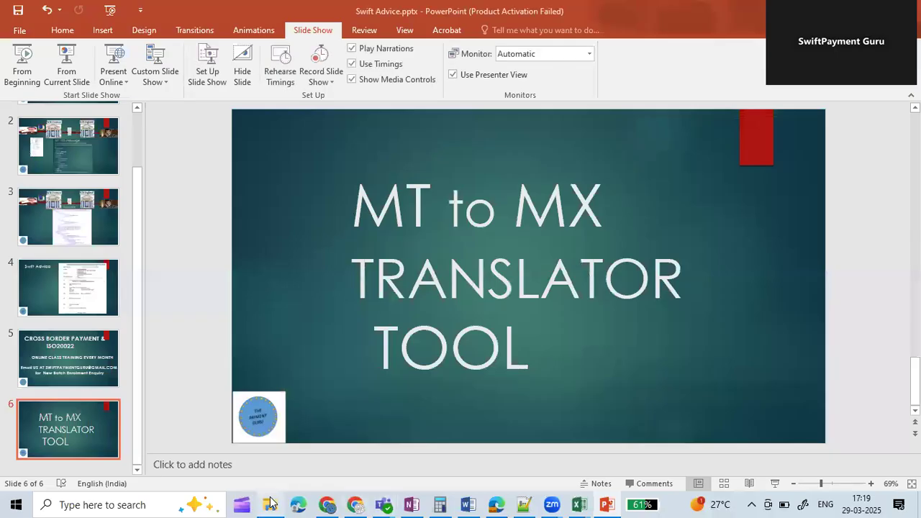
click(271, 504)
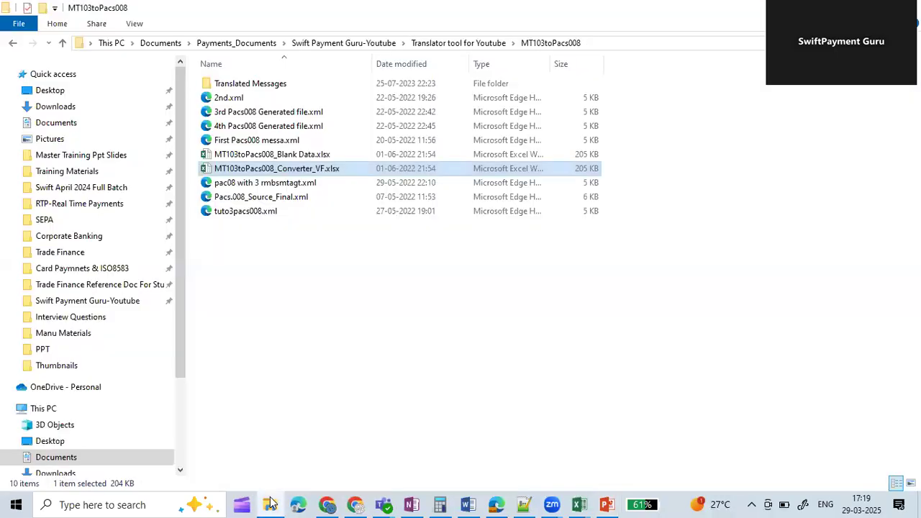
double_click(310, 86)
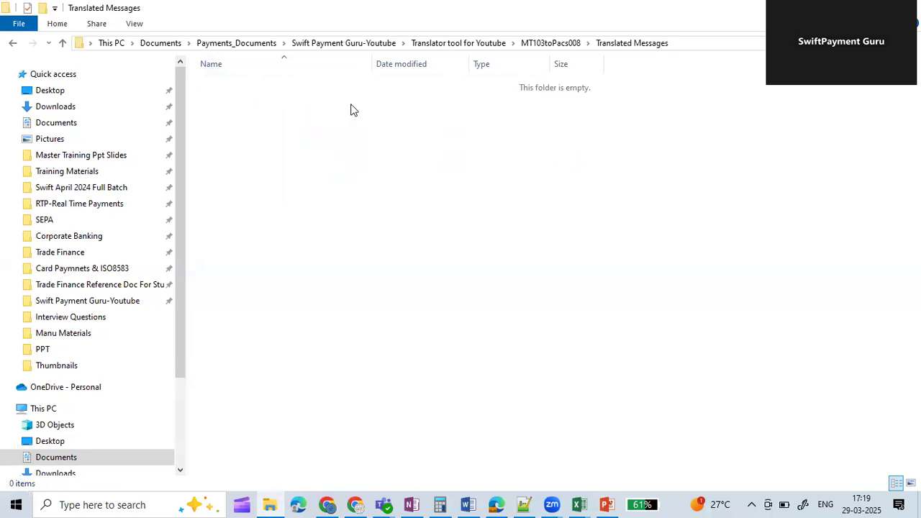
click(550, 42)
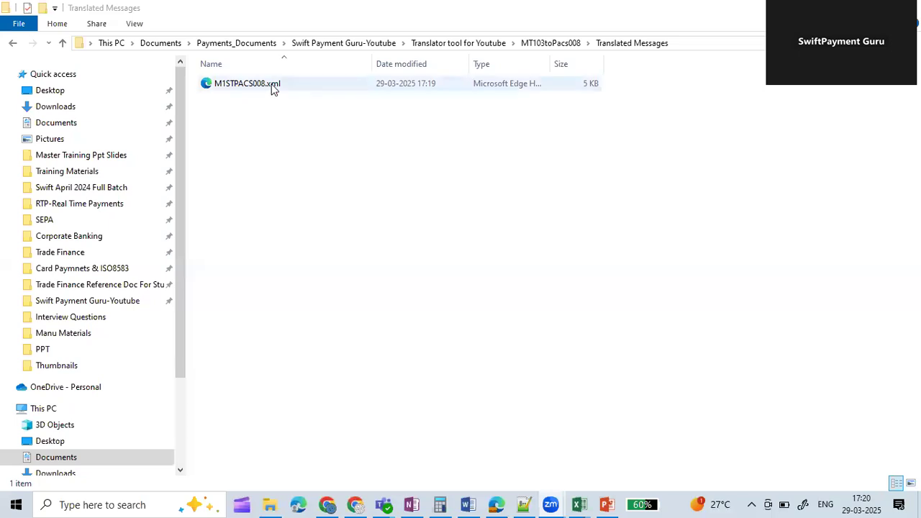
Open M1STPACS008.xml in Edge and scroll through its pacs008 document tree.
click(274, 86)
double_click(274, 86)
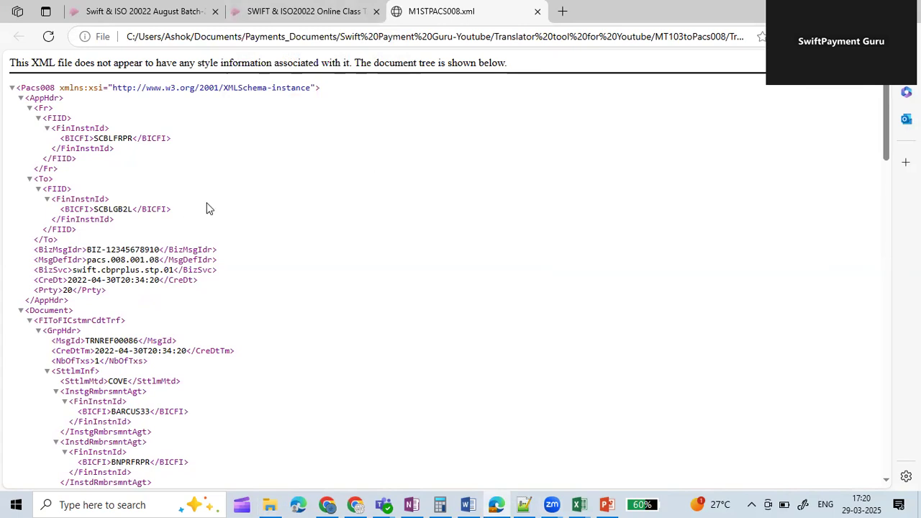
scroll(206, 206, down, 1)
scroll(206, 208, down, 15)
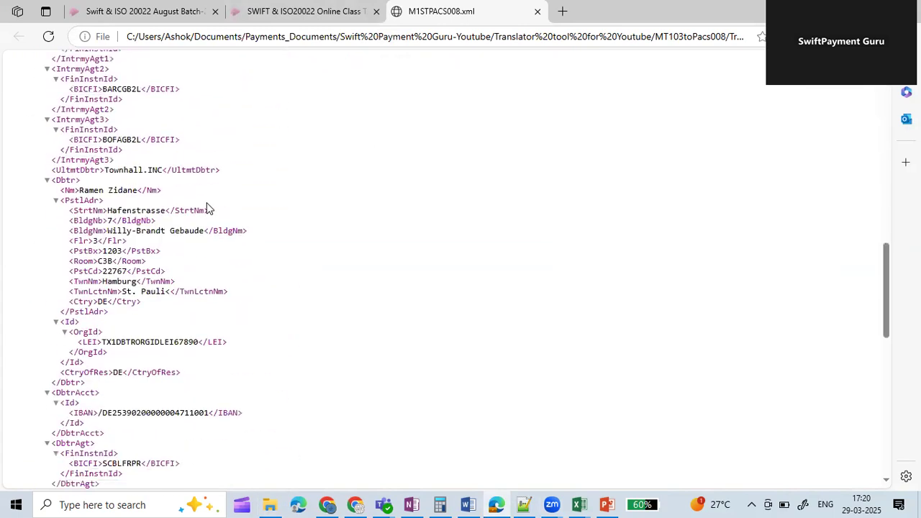
scroll(206, 208, down, 4)
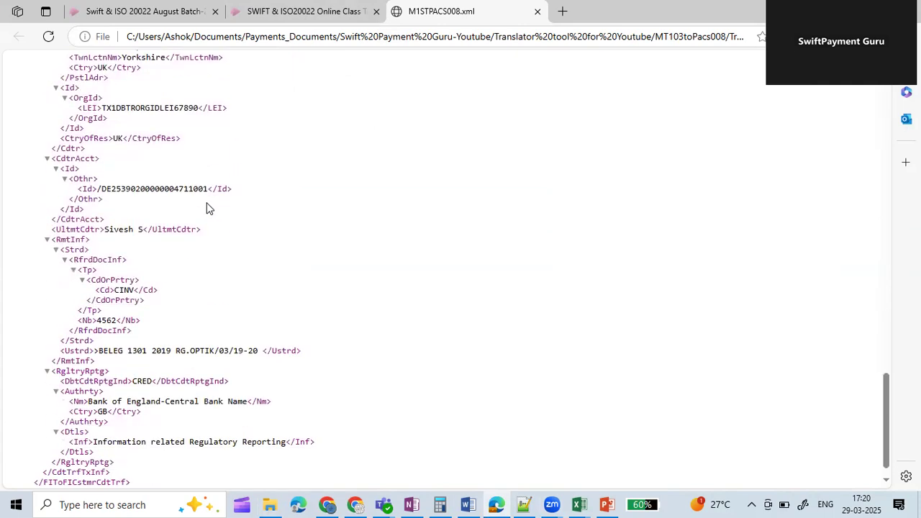
scroll(207, 208, up, 1)
Open M1STPACS008.xml in Notepad++ from the Translated Messages folder.
key(alt+Tab)
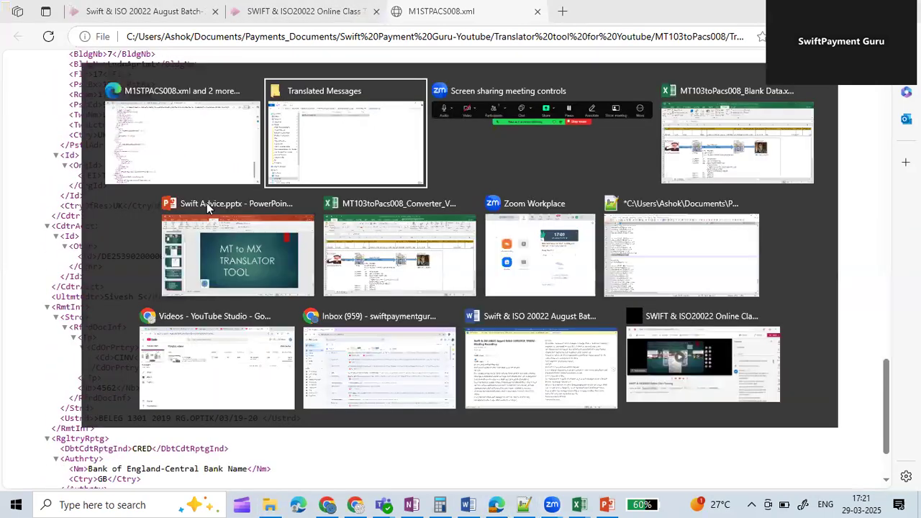
click(325, 83)
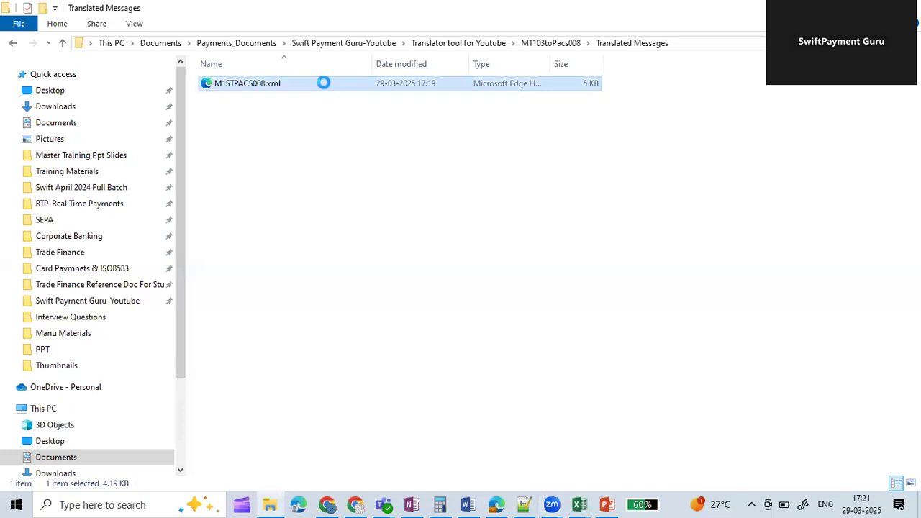
right_click(324, 83)
click(373, 140)
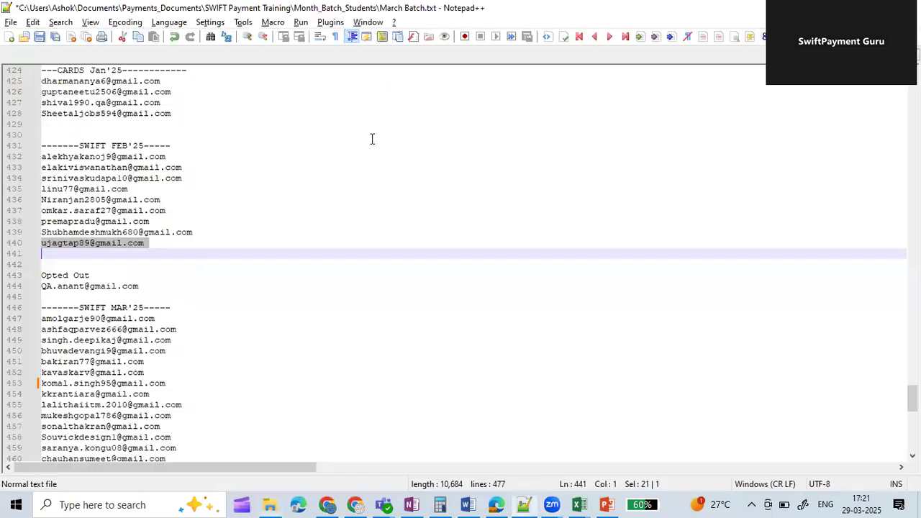
Inspect M1STPACS008.xml's raw XML in Notepad++, checking the language list and line 4.
click(161, 22)
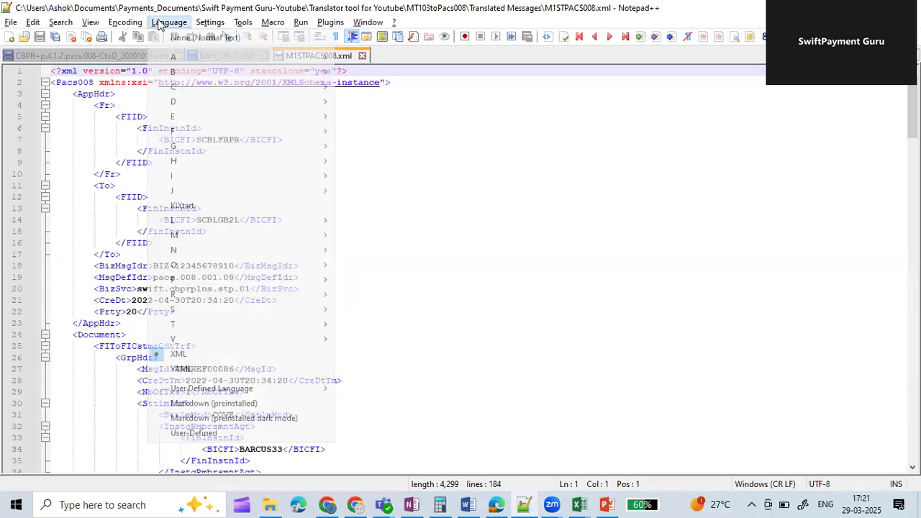
click(461, 246)
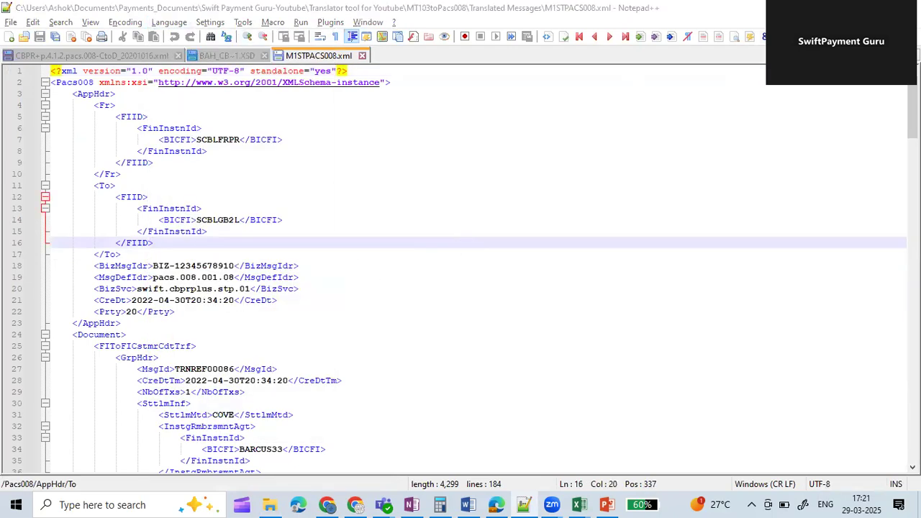
click(87, 105)
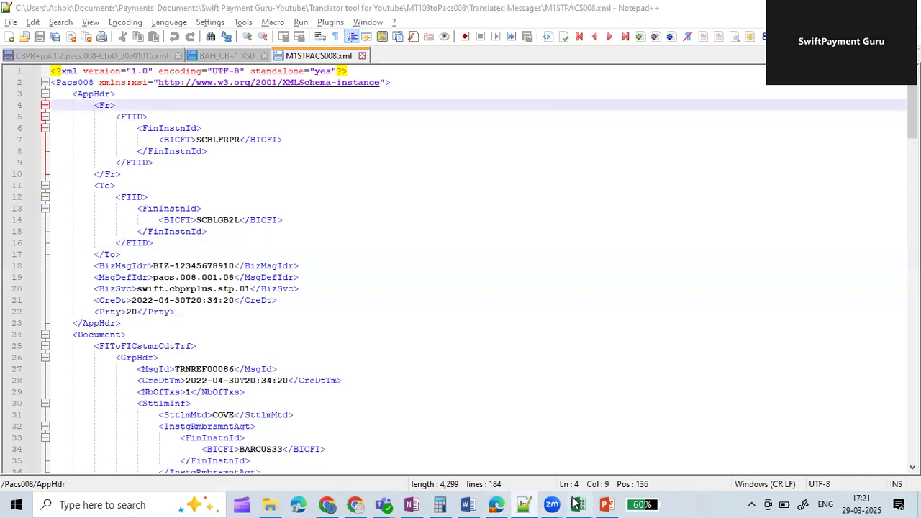
Back in the Excel template, check row 3 values from receiver B3 to related reference H3.
mouse_move(575, 503)
click(536, 462)
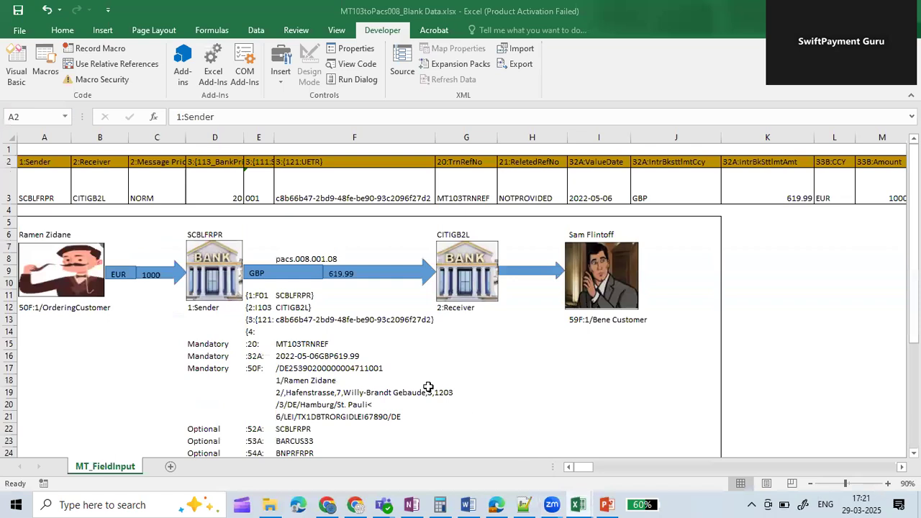
click(79, 199)
click(255, 196)
click(407, 193)
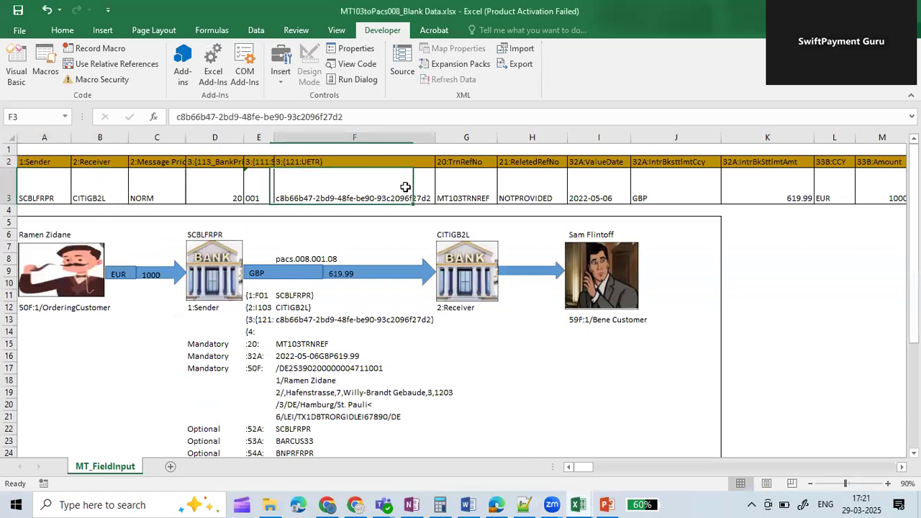
click(488, 192)
click(556, 199)
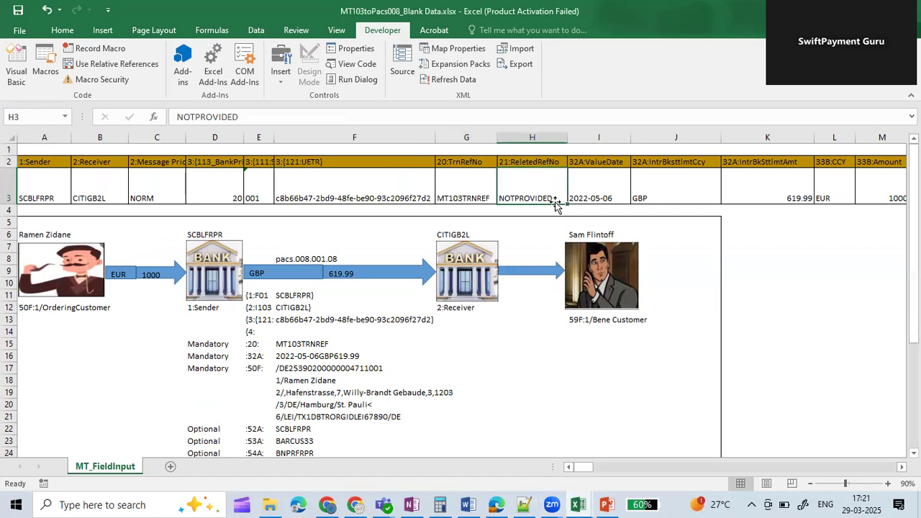
key(alt+Tab)
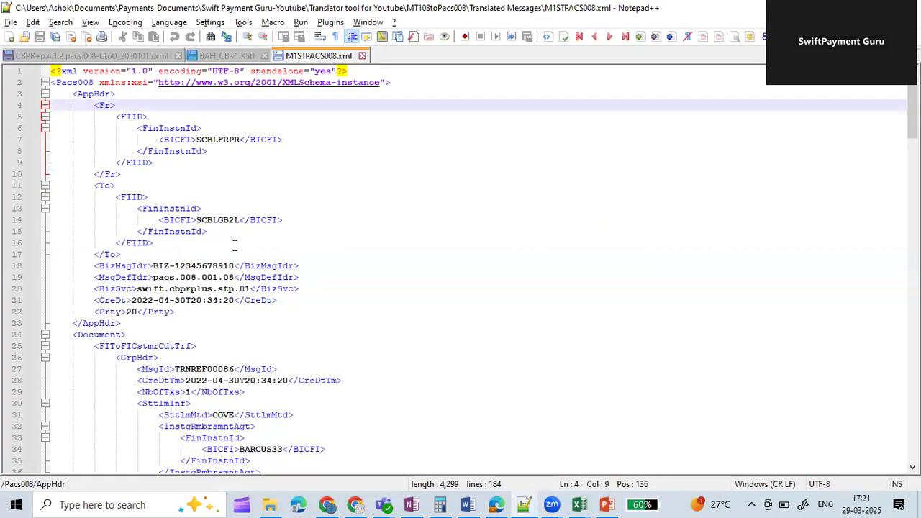
scroll(240, 254, down, 6)
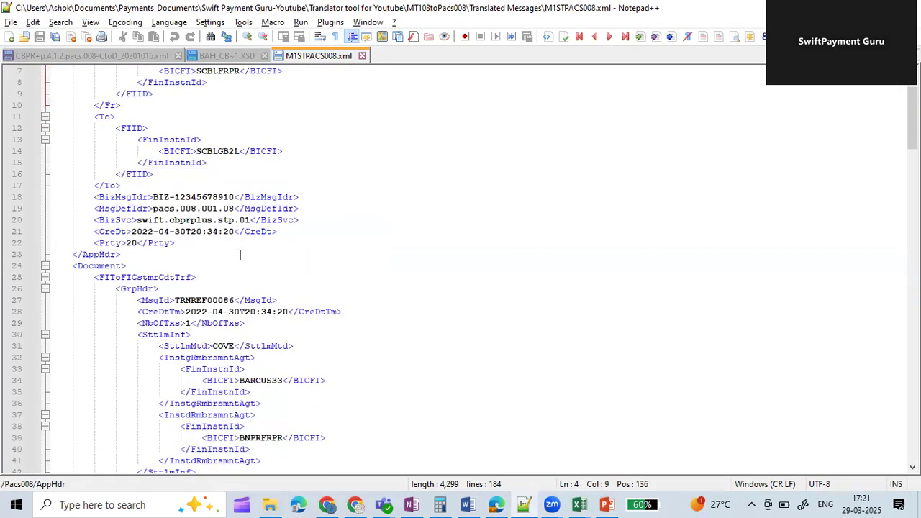
scroll(240, 255, down, 9)
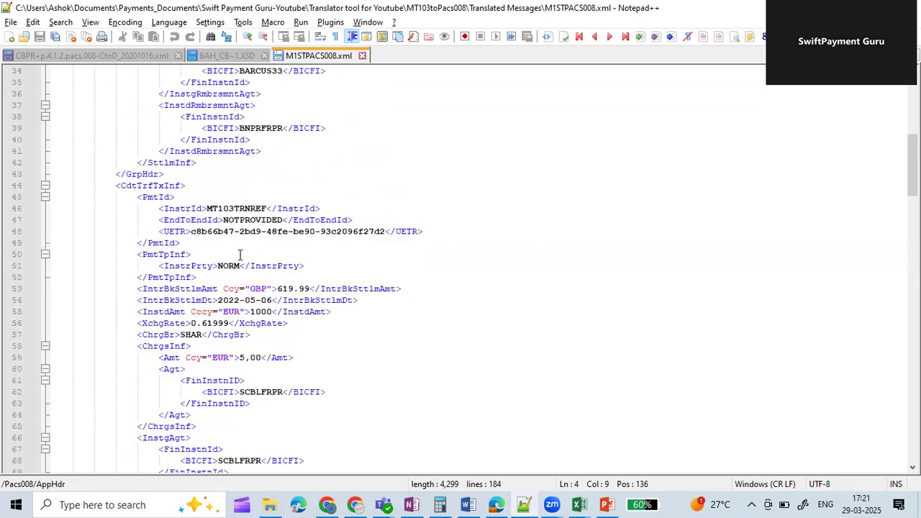
scroll(239, 255, down, 12)
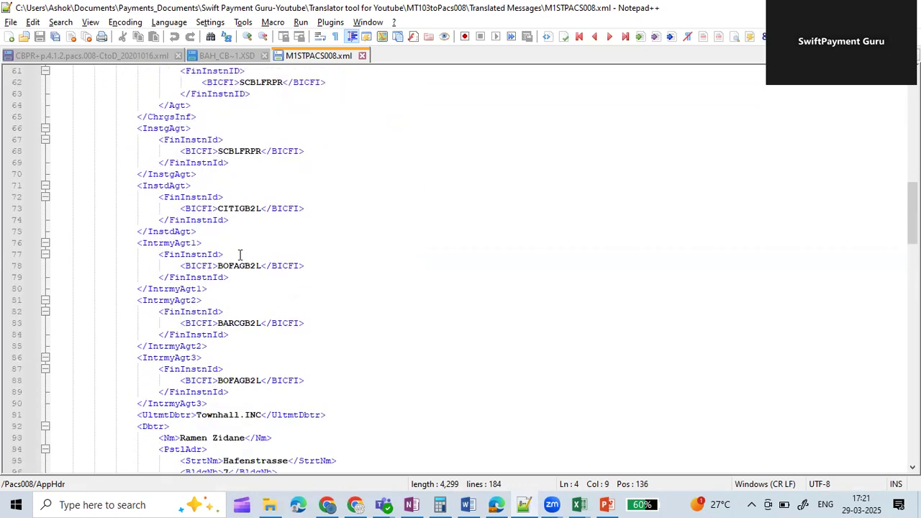
scroll(240, 255, down, 12)
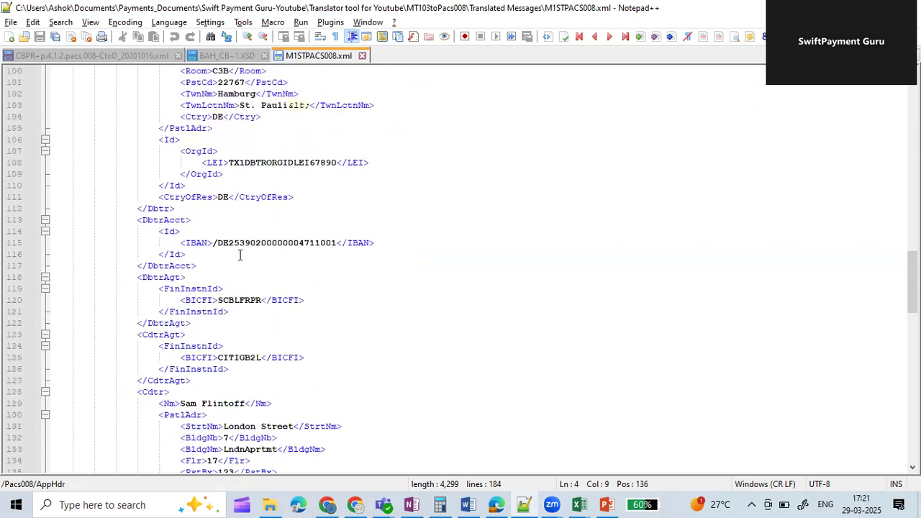
scroll(239, 255, down, 9)
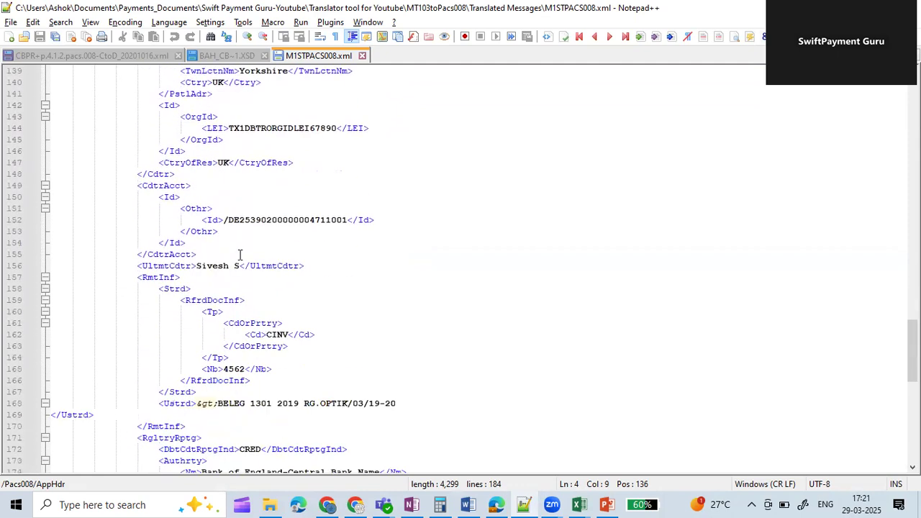
scroll(239, 255, up, 17)
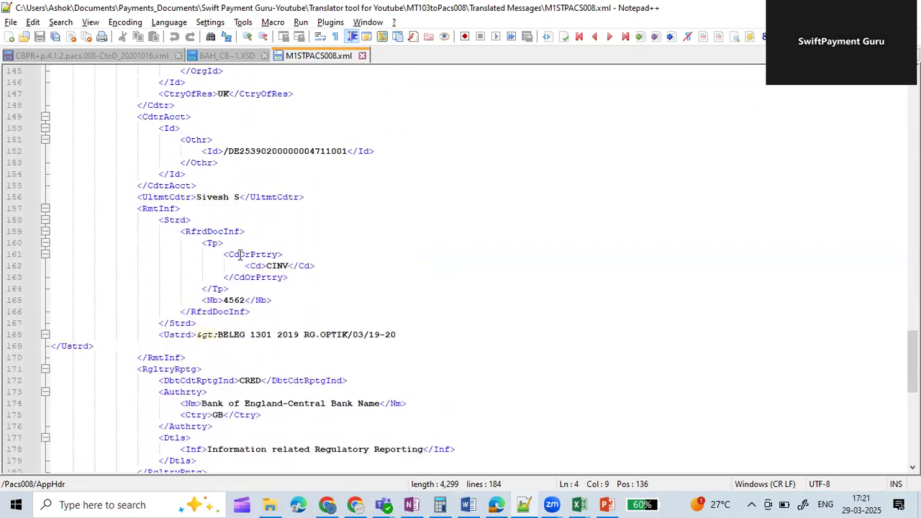
scroll(240, 255, up, 5)
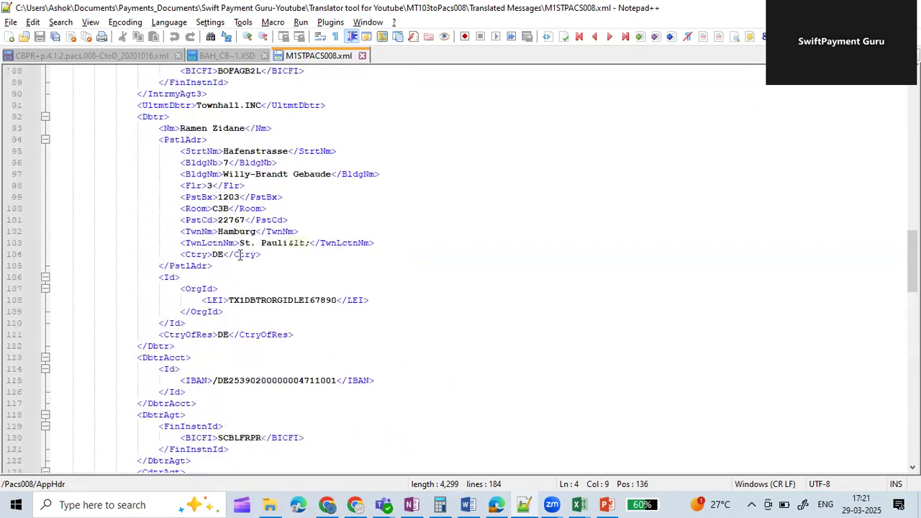
scroll(239, 254, up, 14)
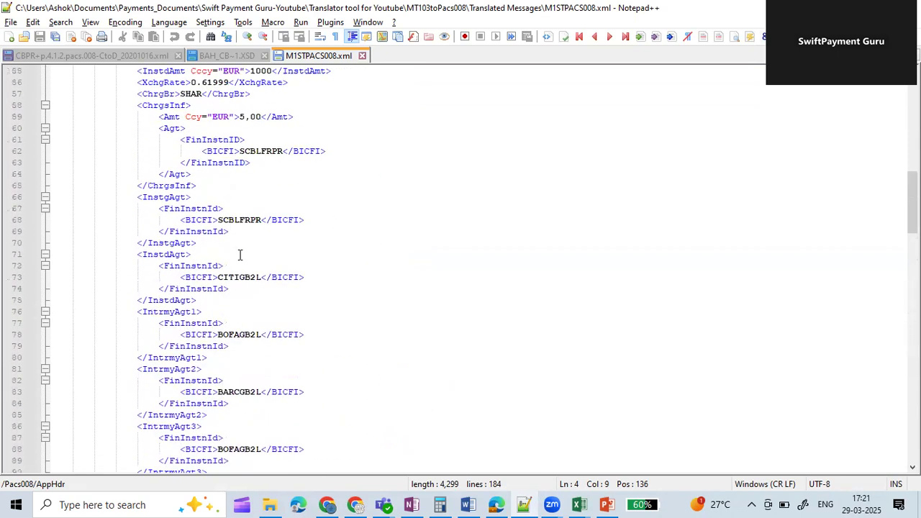
scroll(239, 255, up, 6)
scroll(300, 374, up, 9)
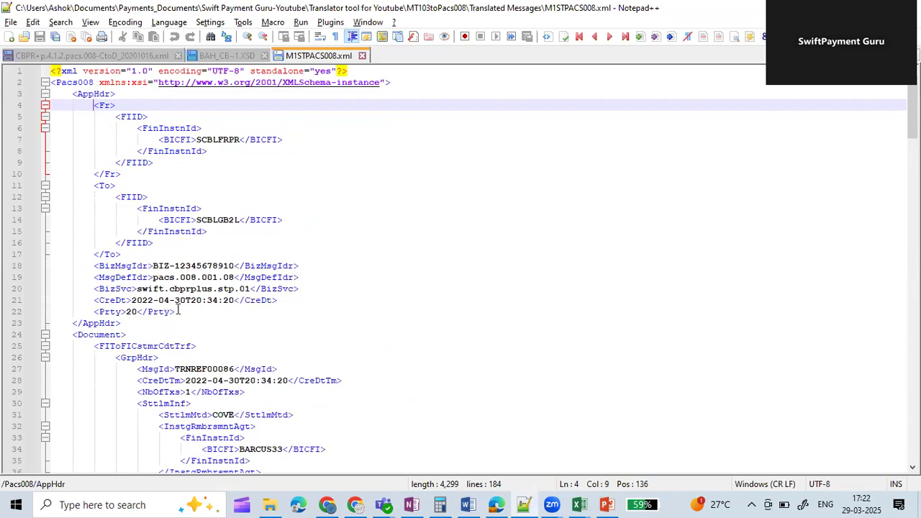
Scroll through the whole XML file and back to the top, then bring up the Swift Advice presentation.
scroll(178, 309, down, 1)
scroll(184, 270, down, 3)
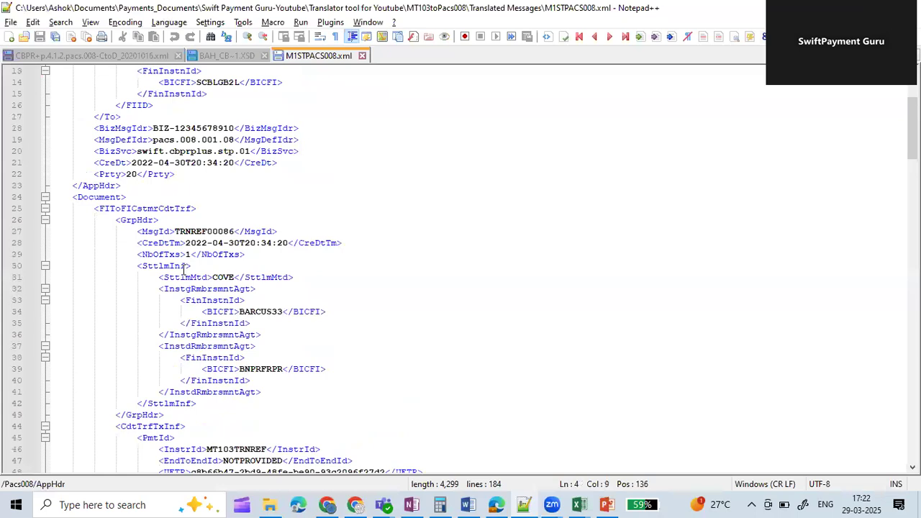
scroll(95, 216, down, 3)
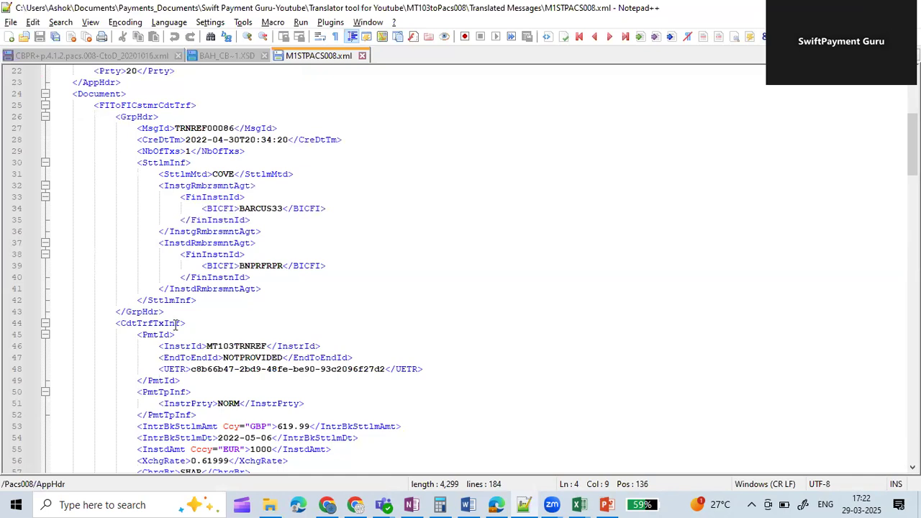
scroll(175, 325, down, 4)
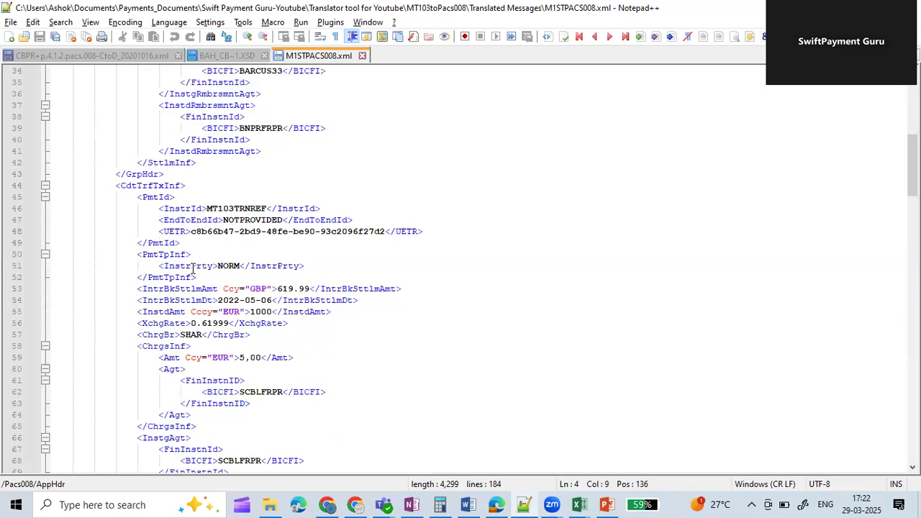
scroll(193, 268, down, 2)
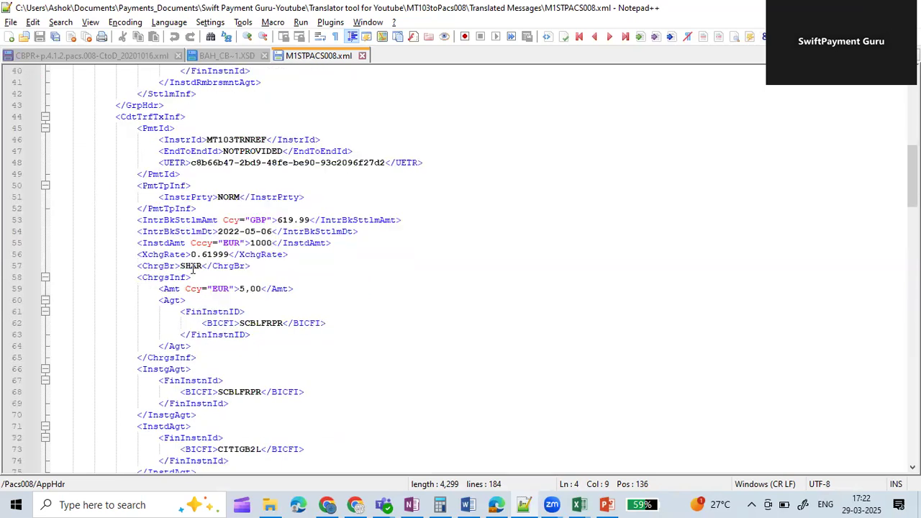
scroll(193, 268, down, 2)
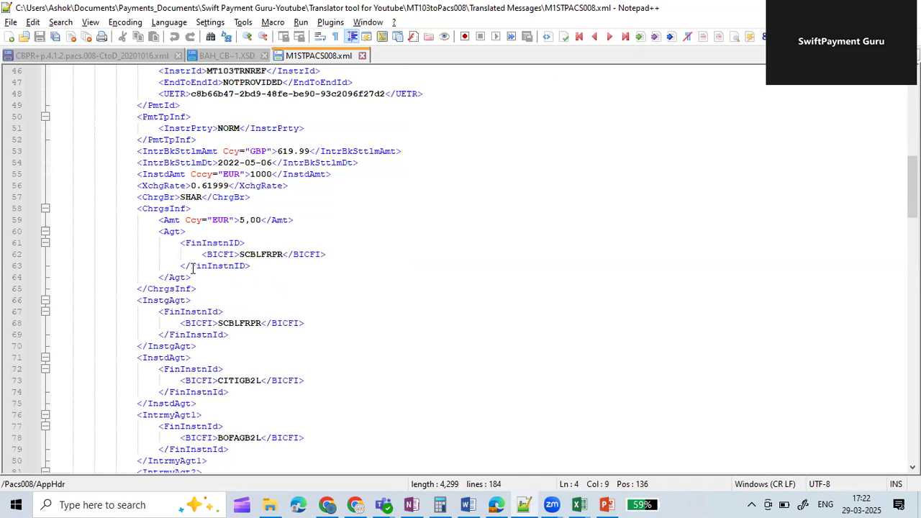
scroll(193, 268, down, 15)
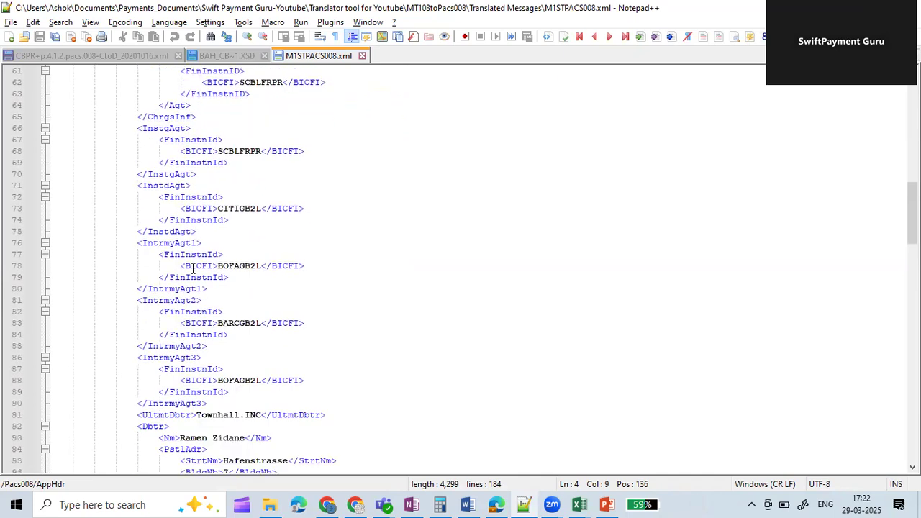
scroll(193, 268, down, 14)
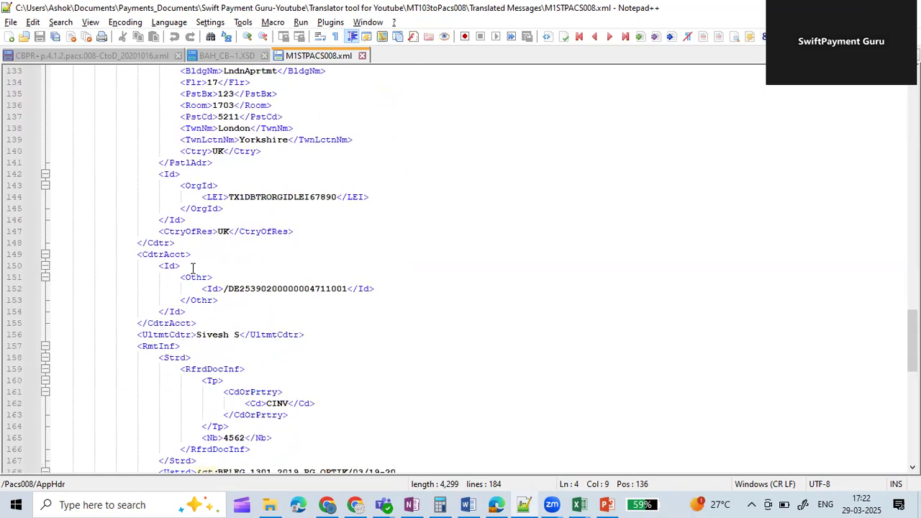
scroll(193, 268, down, 10)
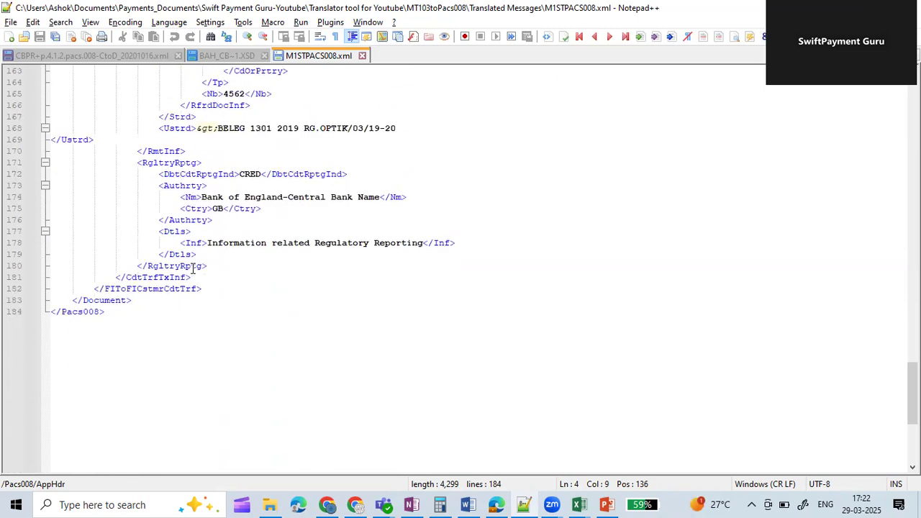
scroll(193, 268, up, 5)
scroll(193, 268, up, 16)
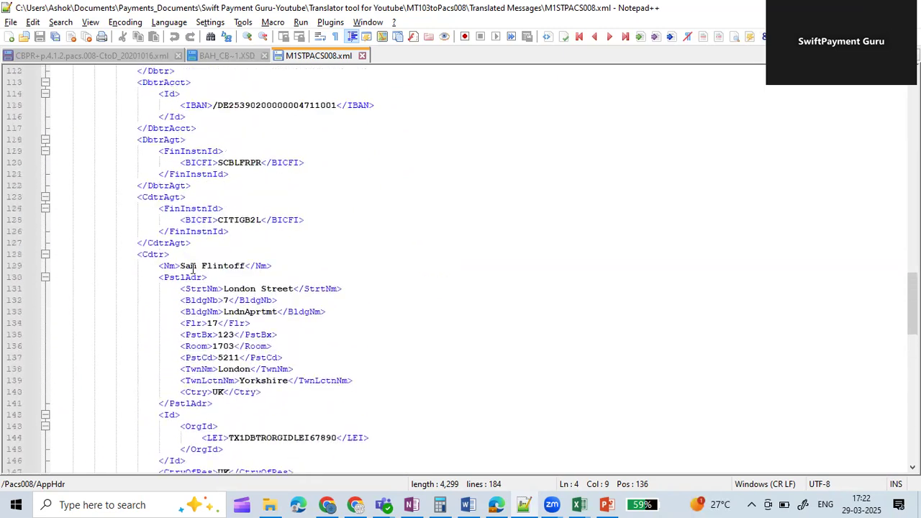
scroll(193, 268, up, 20)
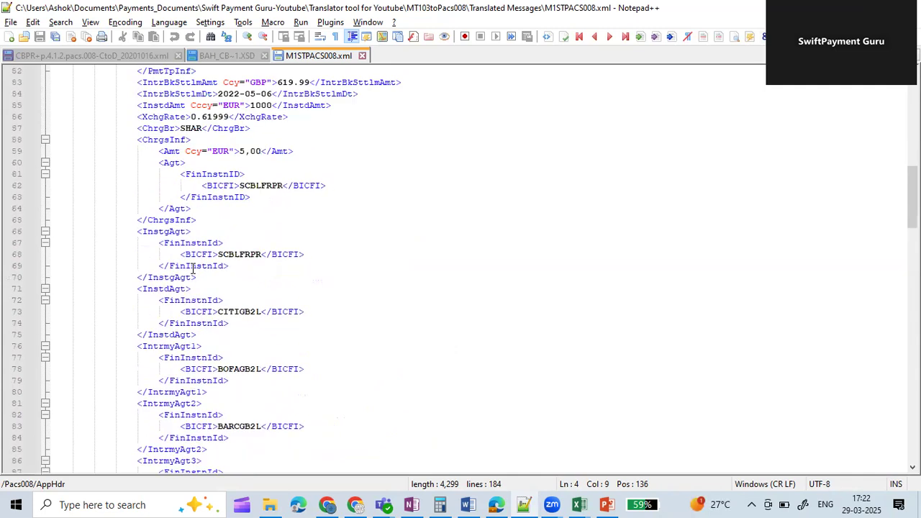
scroll(193, 268, up, 3)
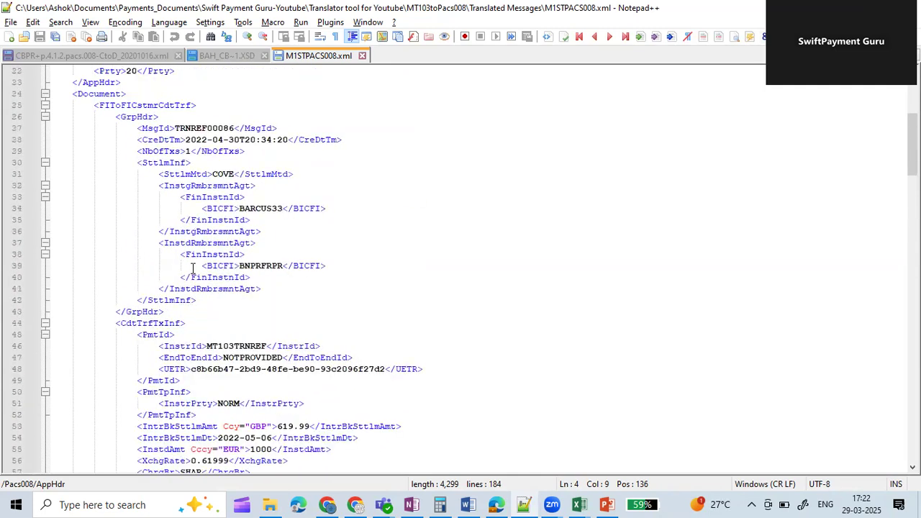
scroll(193, 269, up, 7)
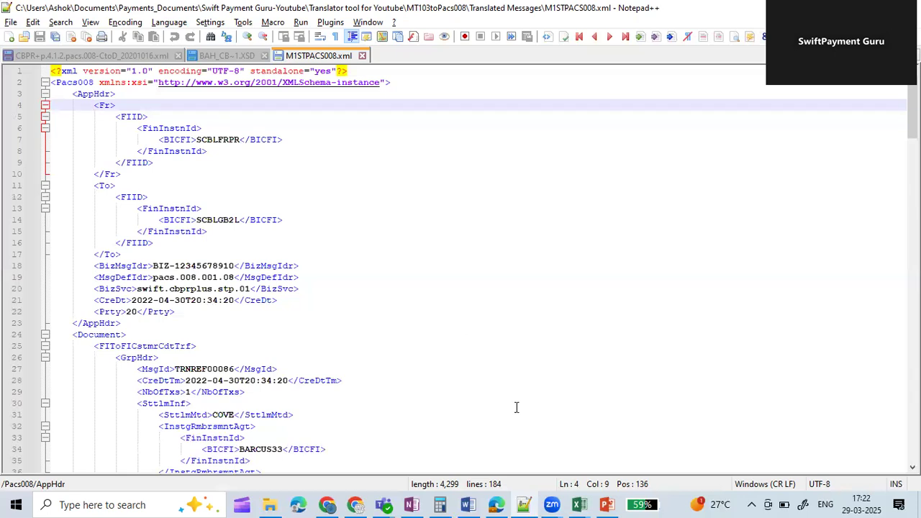
click(605, 505)
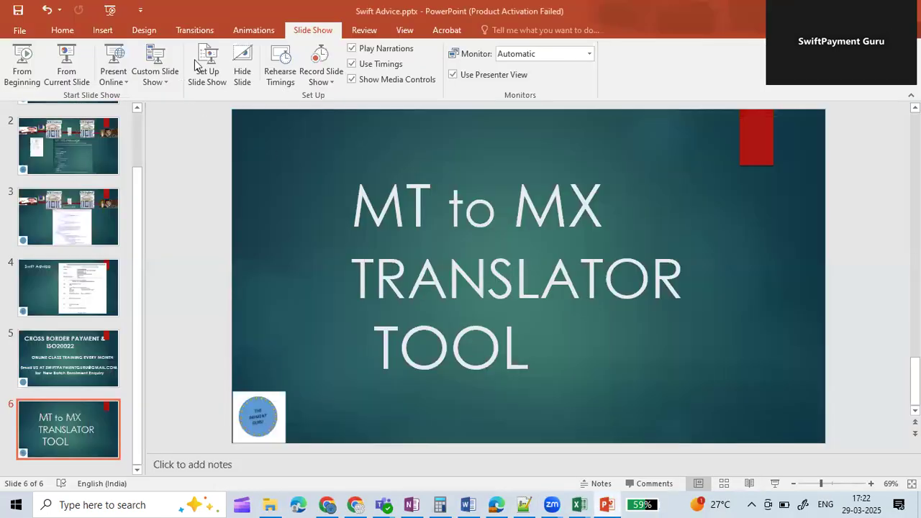
click(29, 64)
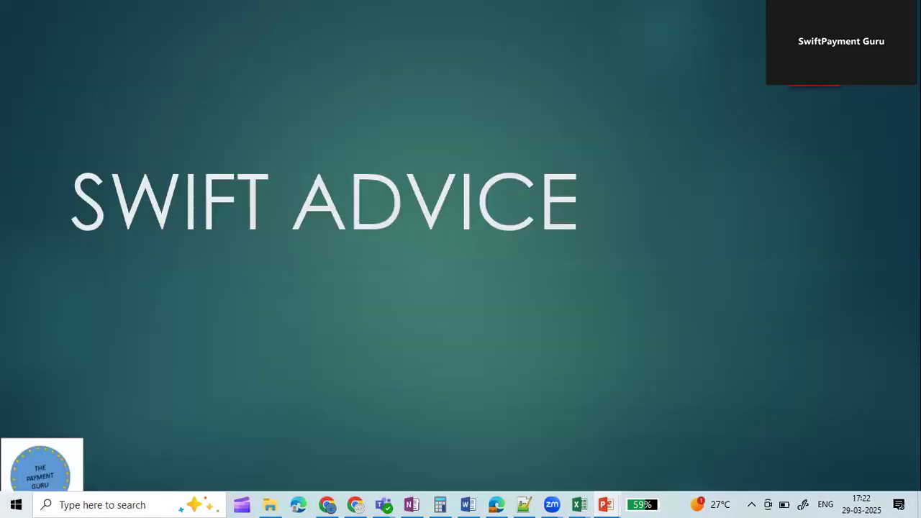
key(Right)
key(Right)
key(Right)
key(Right)
key(Right)
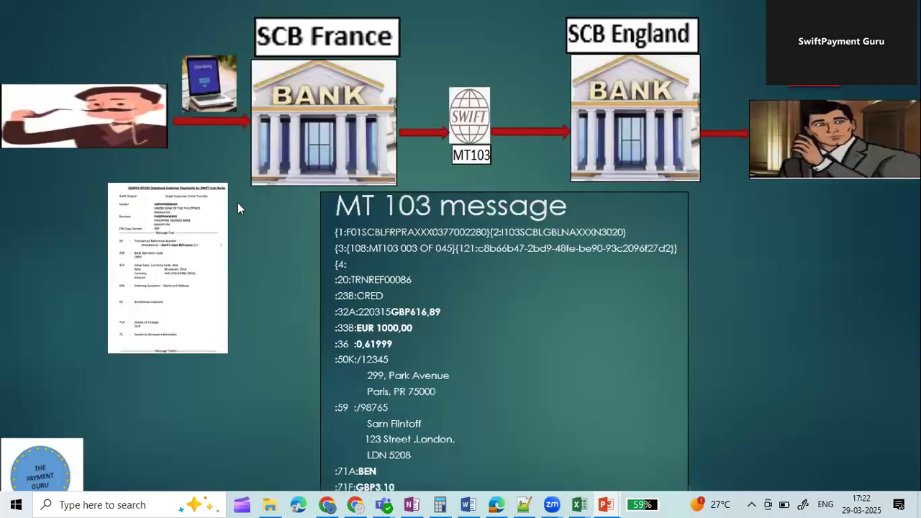
key(Escape)
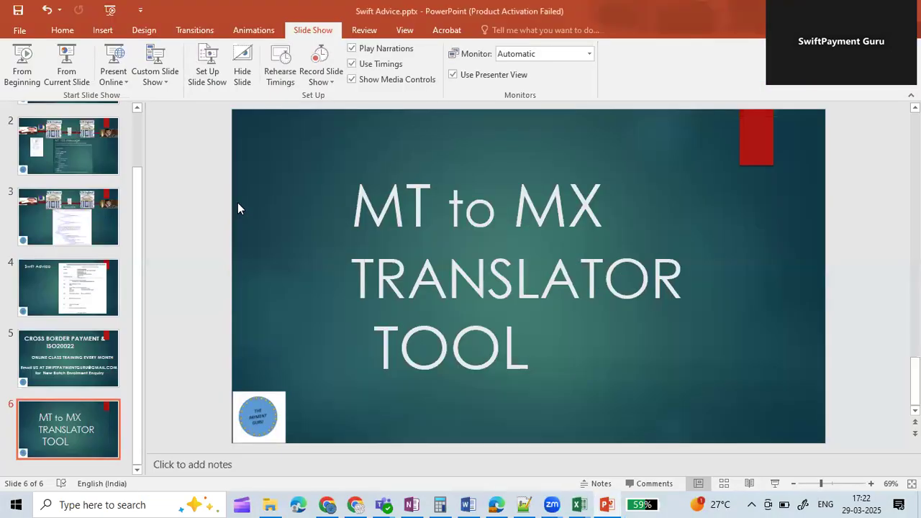